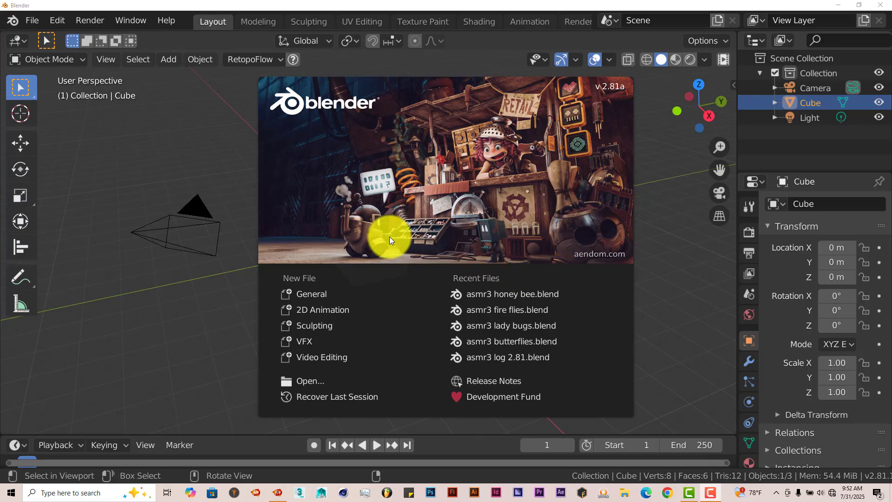
- Open the add-on preferences, view the file browser for installing an add-on, and close that browser
click(56, 20)
click(73, 229)
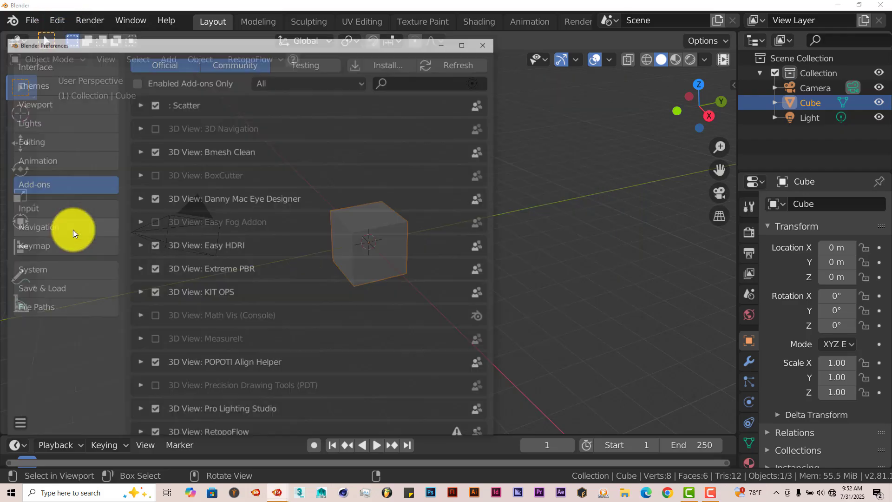
click(389, 63)
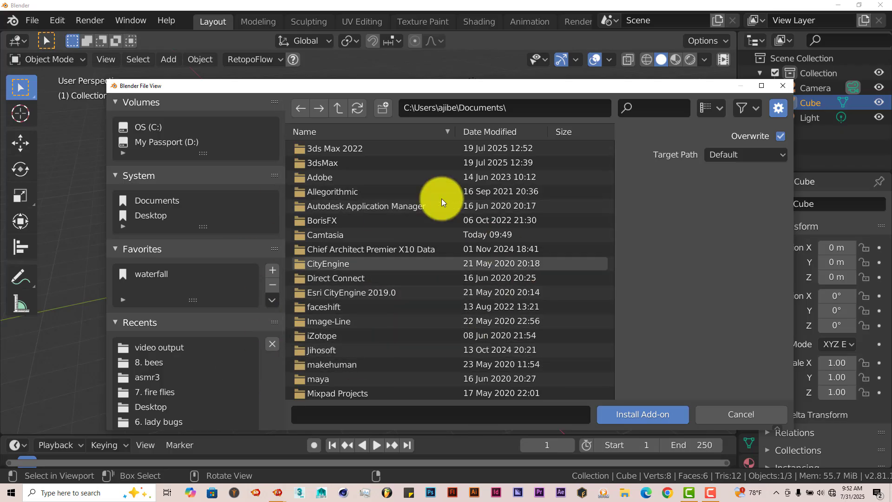
click(784, 85)
- Search the add-ons for "eye" to check the Danny Mac Eye Designer entry, and close the preferences
click(467, 81)
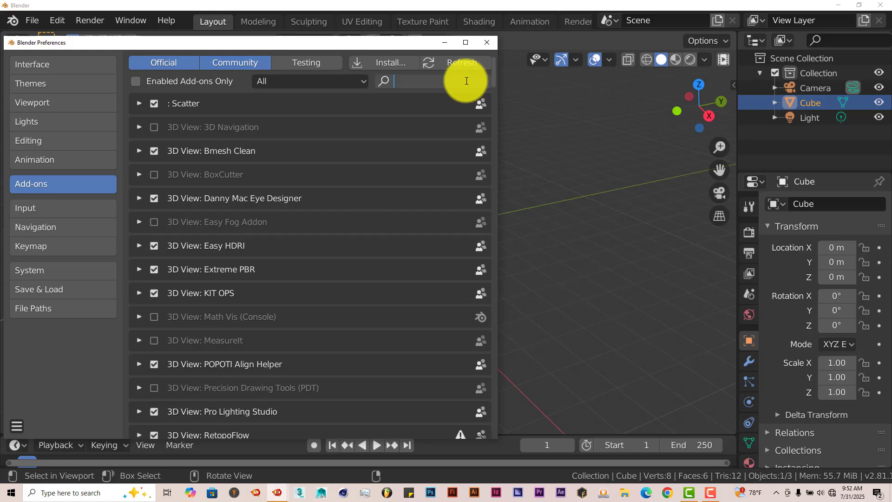
text(ee)
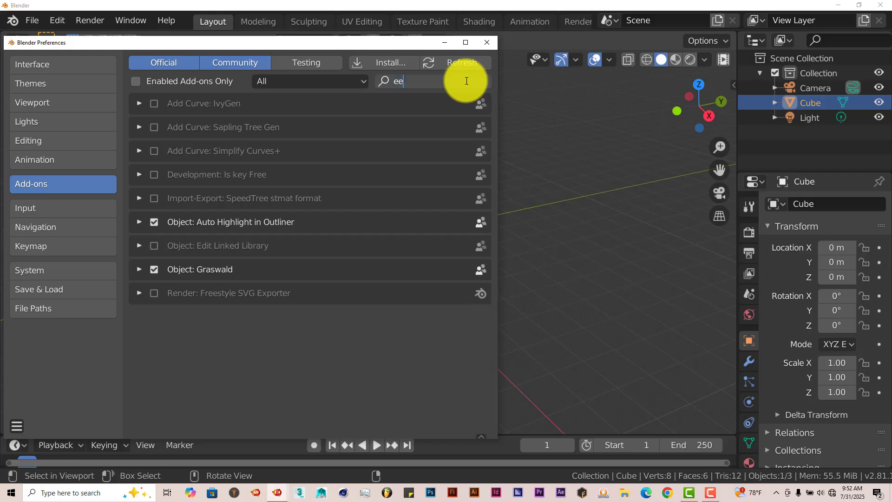
key(BackSpace)
text(ye)
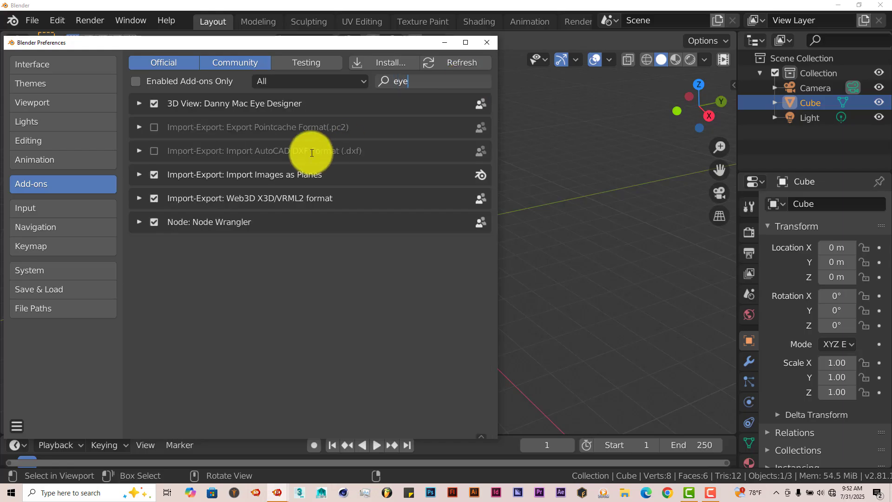
click(486, 42)
- Delete all default objects from the scene: the camera, cube and light
middle_drag(343, 245, 364, 236)
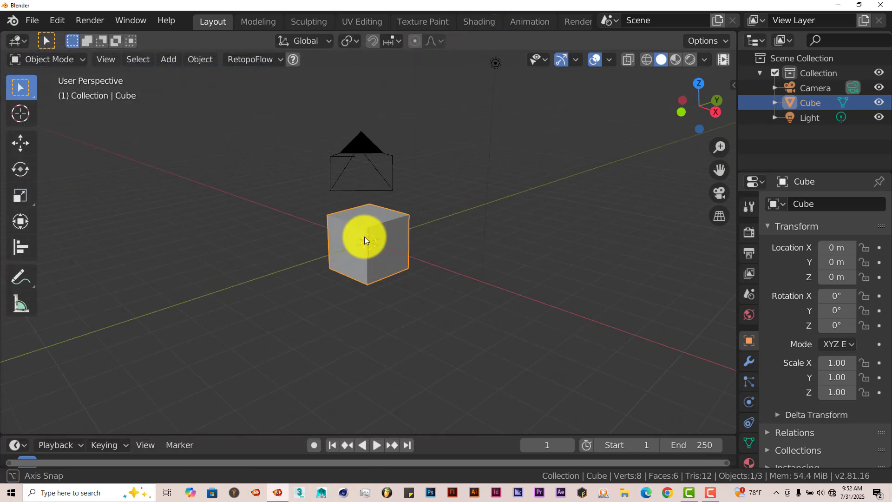
key(a)
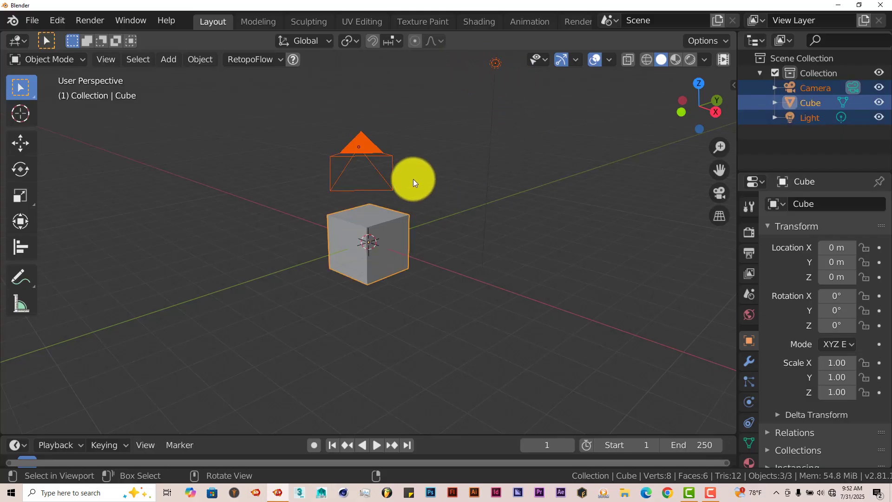
key(Delete)
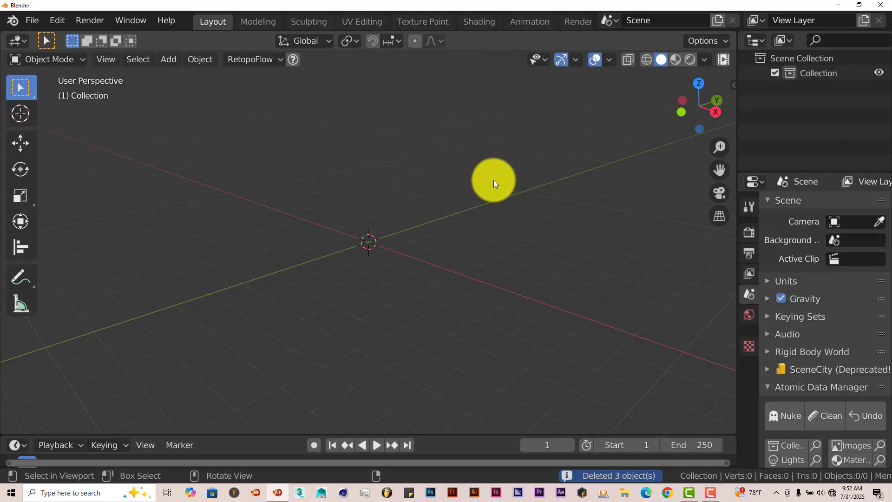
- Change the world background colour to a bright, pale blue
click(749, 321)
click(855, 301)
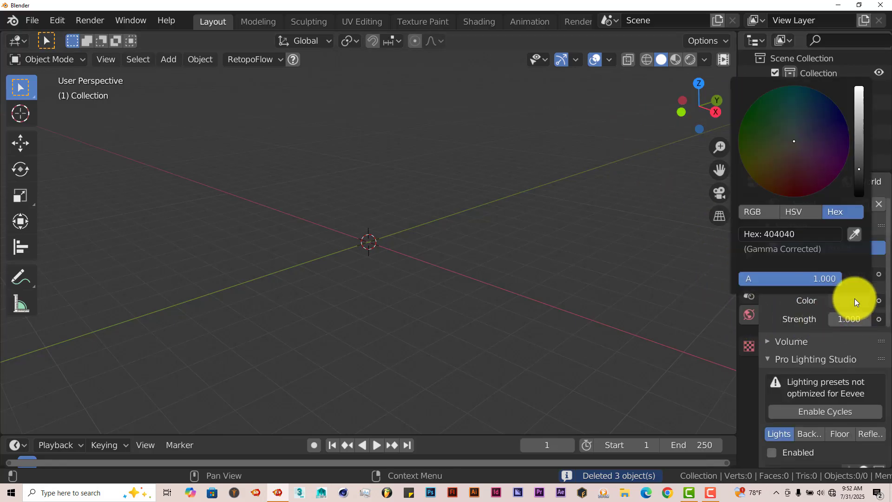
click(859, 100)
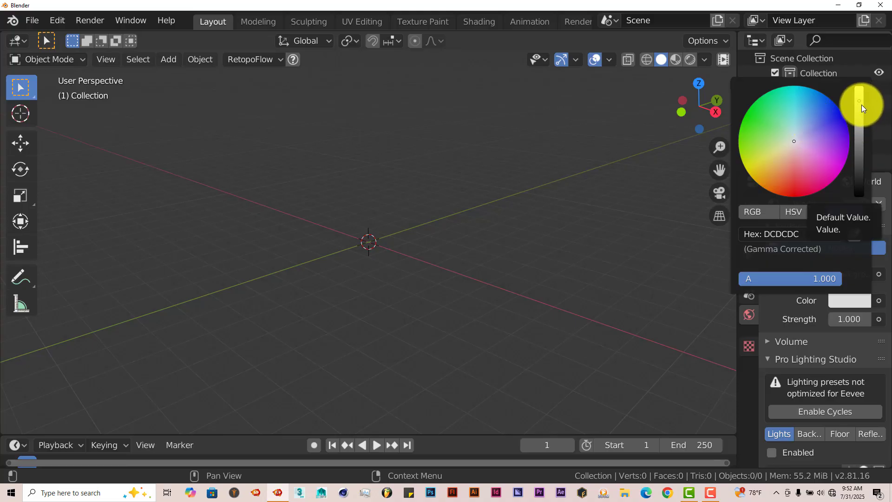
click(799, 122)
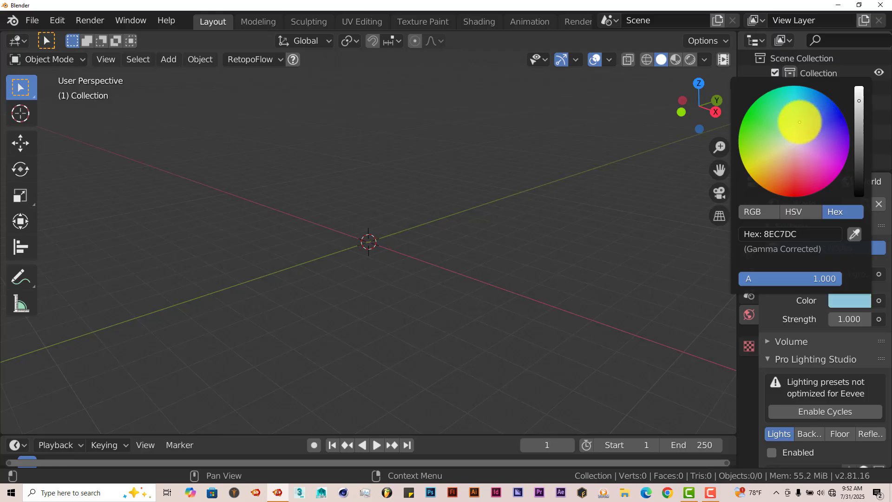
click(801, 133)
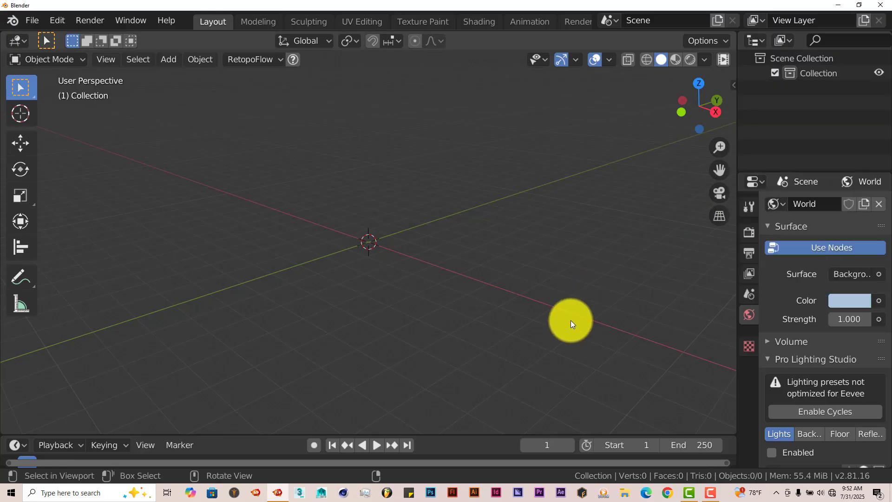
- Set the render engine to Cycles and the rendering device to GPU Compute
click(751, 238)
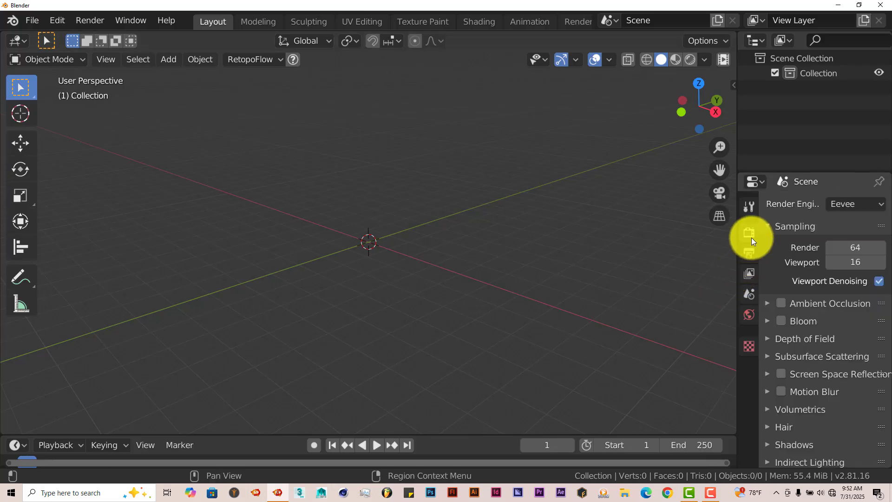
click(874, 204)
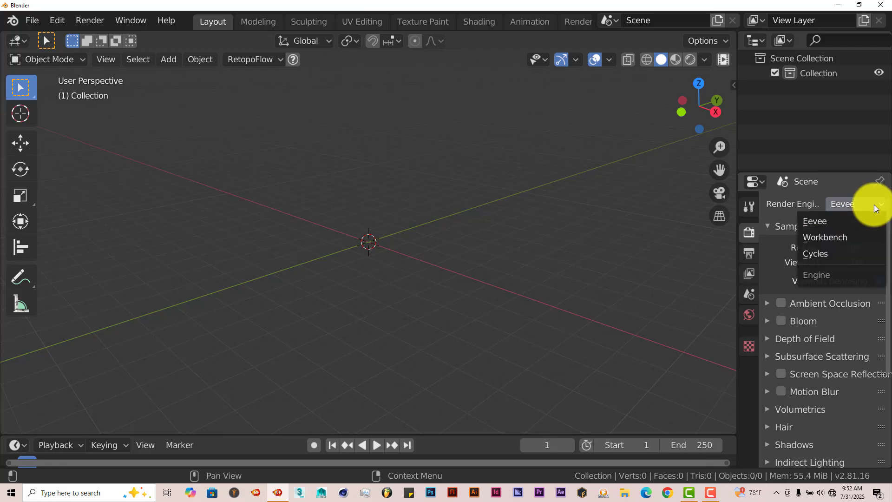
click(828, 252)
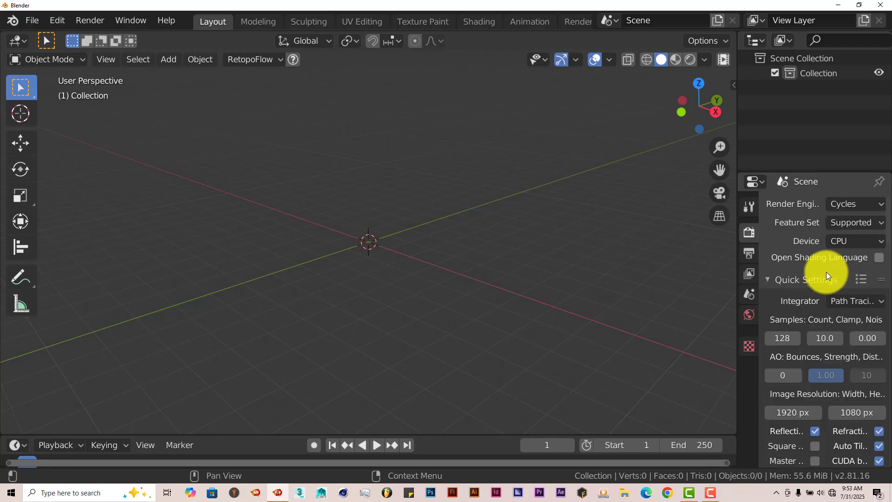
click(860, 242)
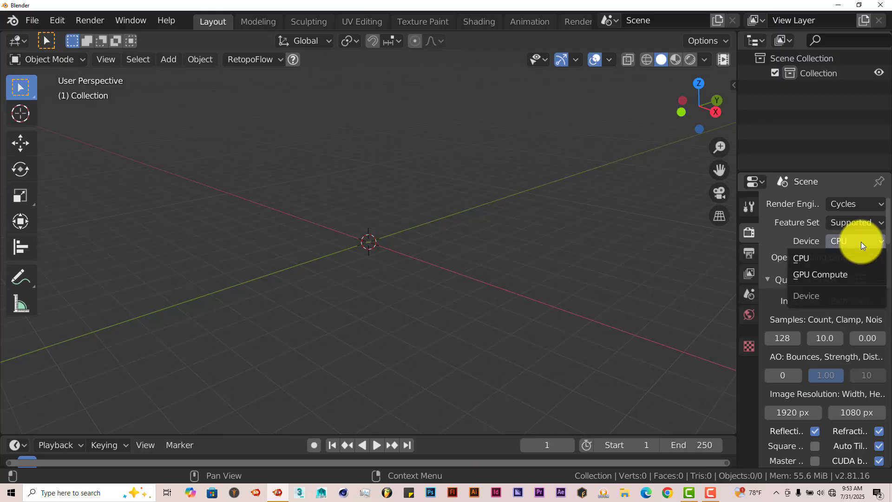
click(836, 273)
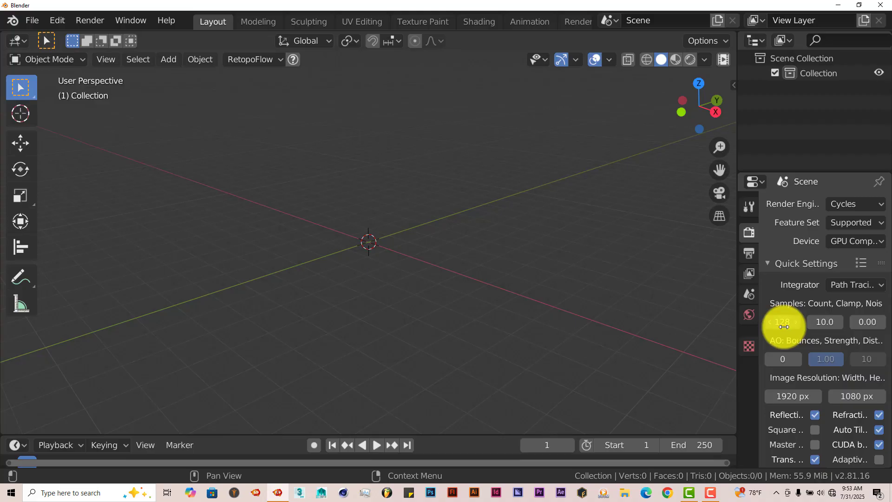
- Import the pair of eyes with the Eye Designer add-on, seen from the front
click(732, 85)
click(729, 408)
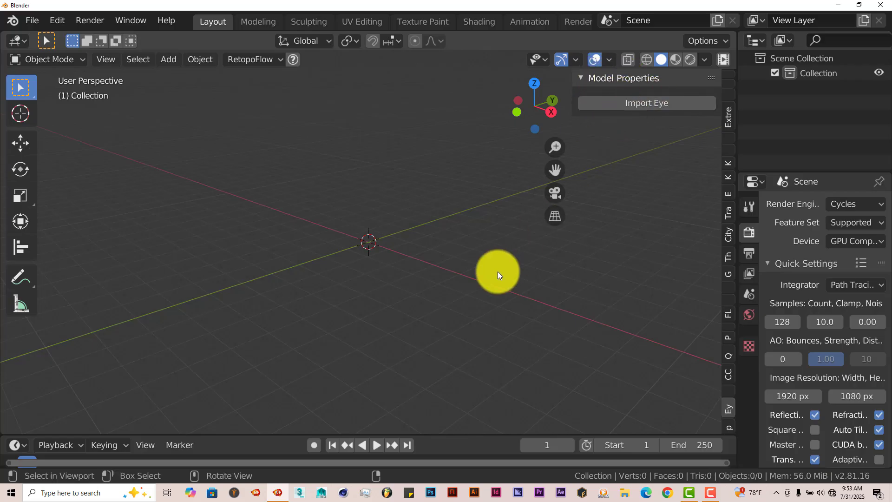
key(KP_1)
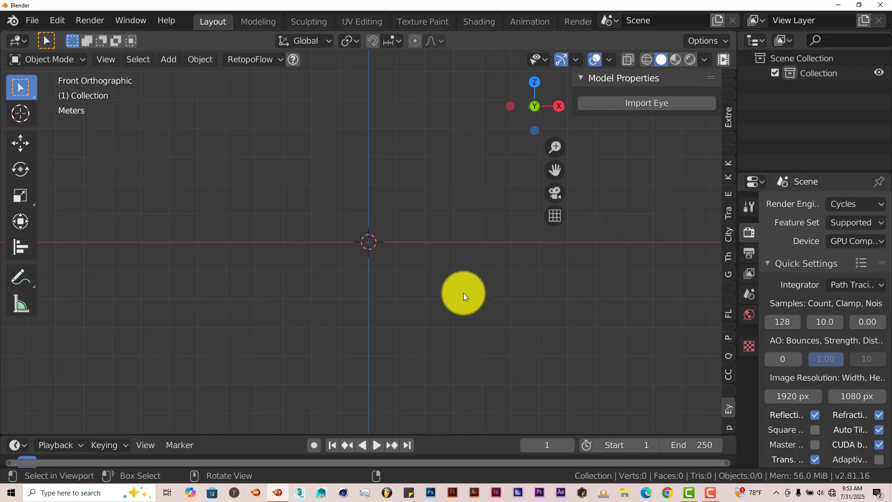
click(652, 106)
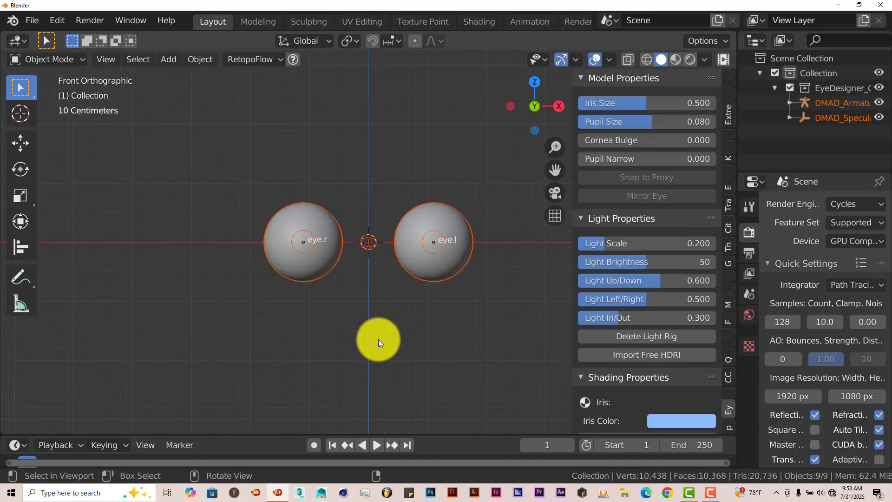
scroll(388, 256, up, 3)
scroll(397, 311, down, 6)
scroll(397, 312, up, 4)
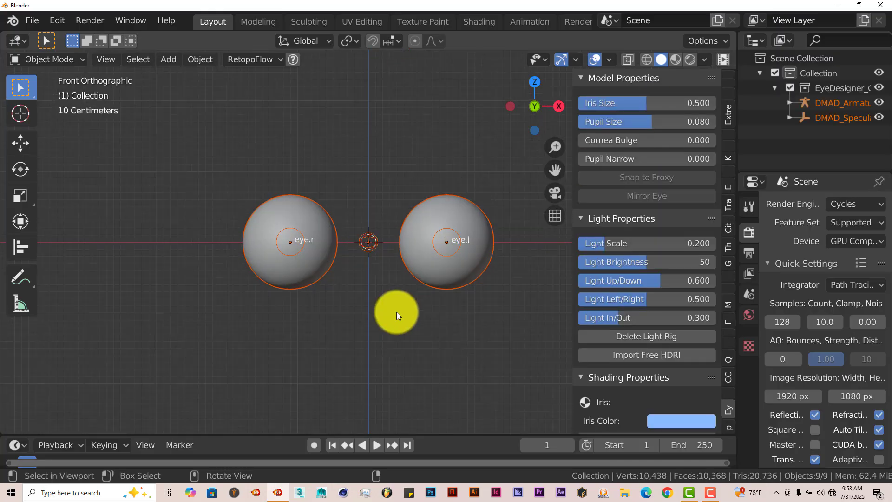
- Switch the viewport to rendered shading and frame both eyes
click(689, 60)
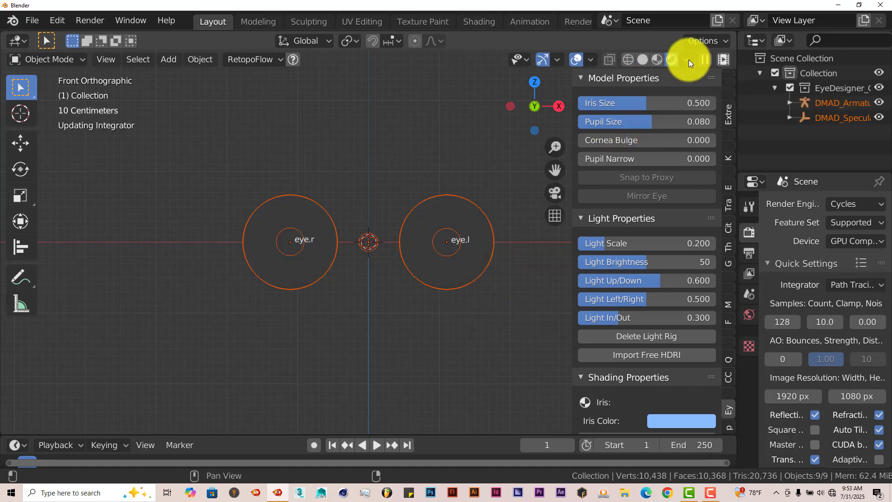
scroll(400, 297, up, 3)
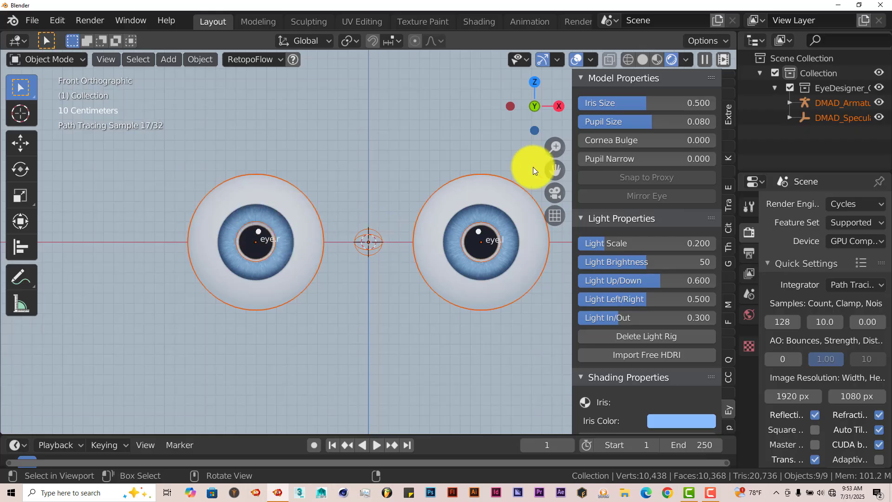
drag(553, 169, 516, 159)
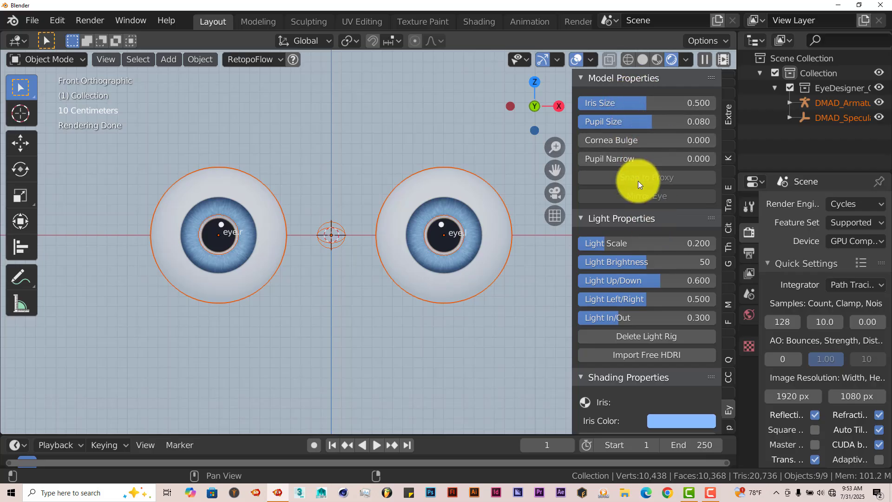
- Enlarge the eyes' Iris Size to about 0.794 and their Pupil Size to about 0.562
scroll(616, 294, down, 4)
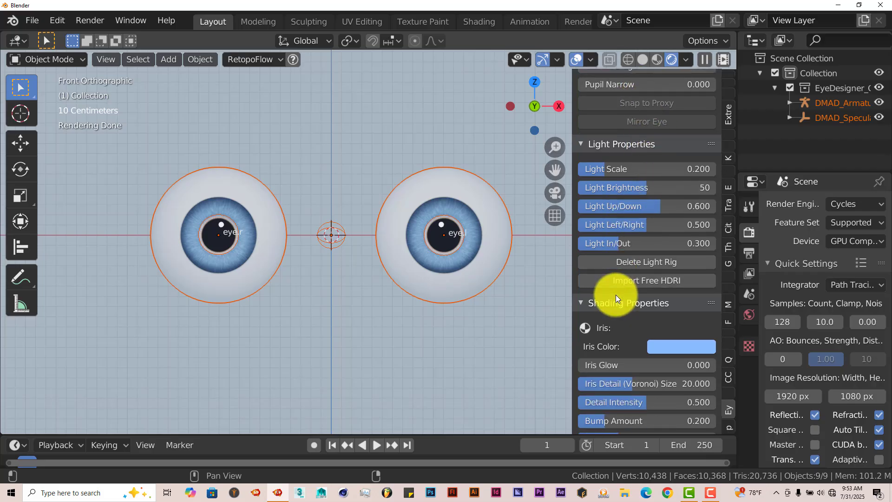
scroll(615, 295, down, 3)
scroll(631, 289, up, 5)
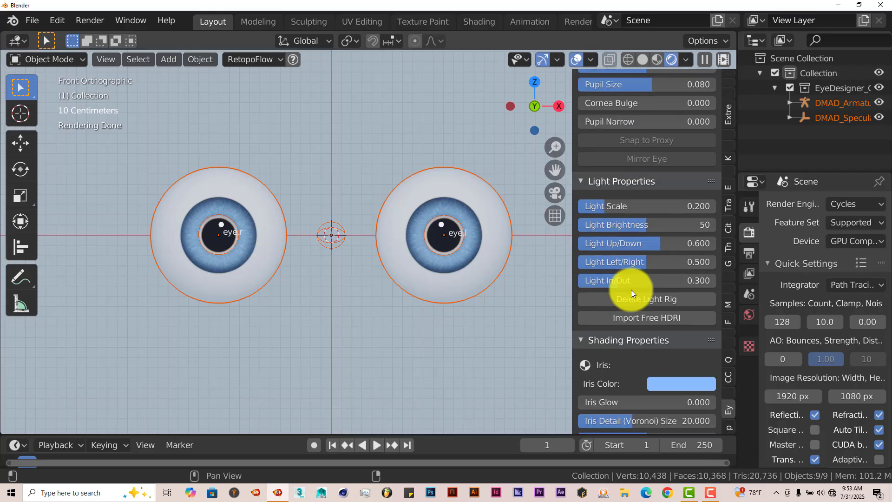
scroll(631, 288, up, 2)
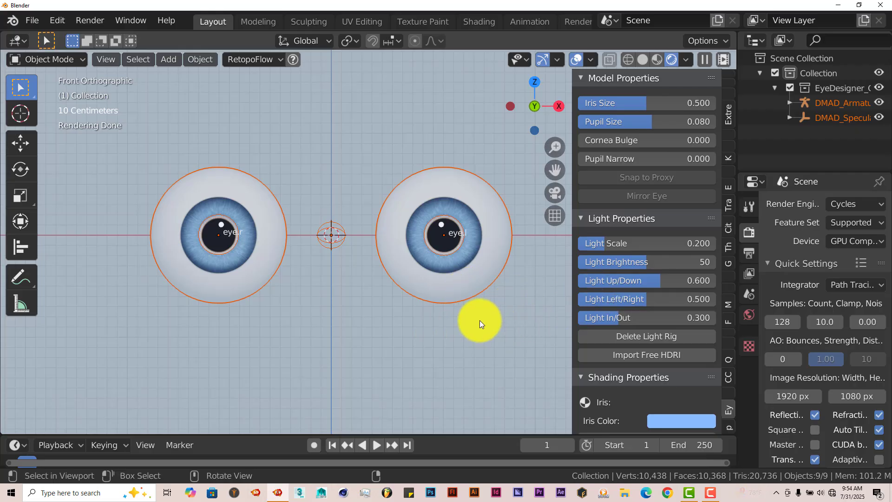
scroll(479, 319, down, 2)
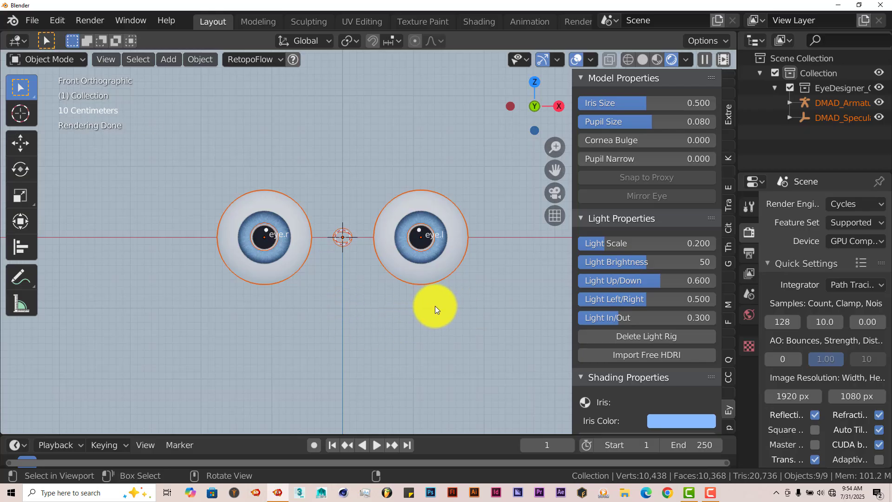
scroll(515, 276, up, 1)
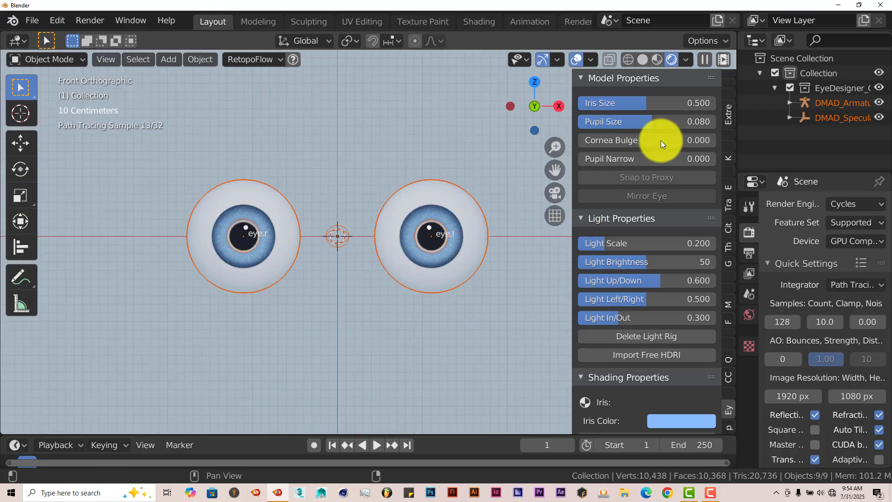
mouse_move(640, 101)
mouse_down()
mouse_move(687, 109)
mouse_move(640, 111)
mouse_move(649, 102)
mouse_move(688, 111)
mouse_up()
scroll(497, 268, up, 2)
mouse_move(636, 122)
mouse_down()
mouse_move(677, 124)
mouse_move(578, 124)
mouse_move(657, 129)
mouse_up()
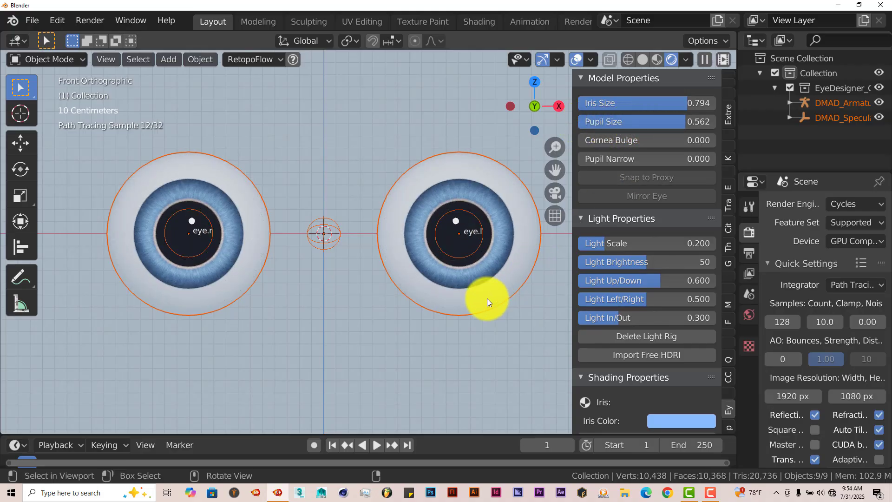
- Try a Cornea Bulge of about 0.773, reduce it to about 0.522, and return to the front view
middle_drag(487, 298, 431, 314)
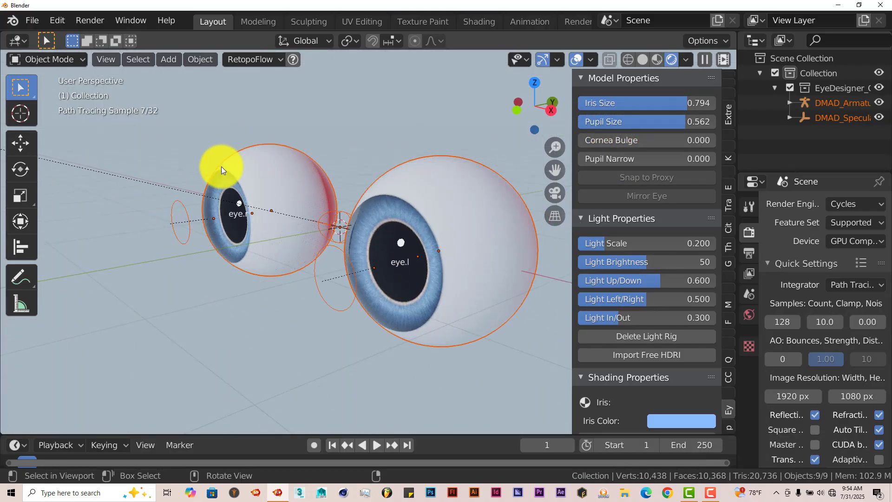
middle_drag(239, 193, 228, 191)
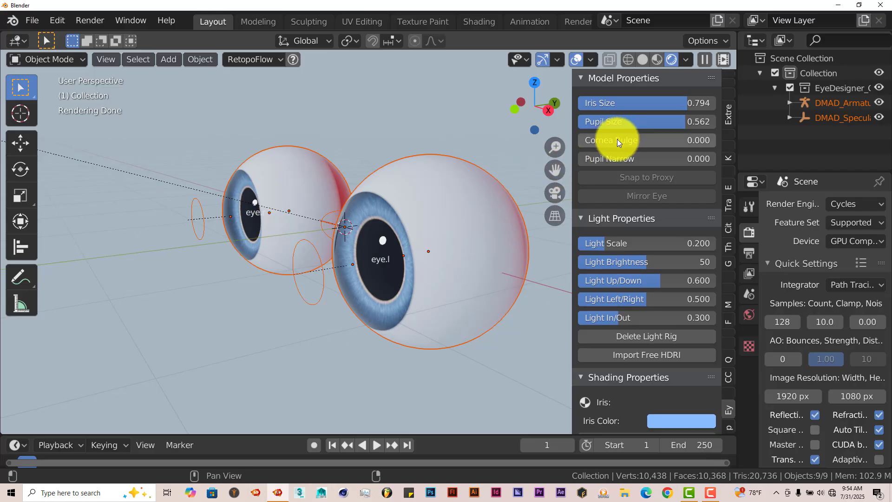
drag(617, 139, 718, 154)
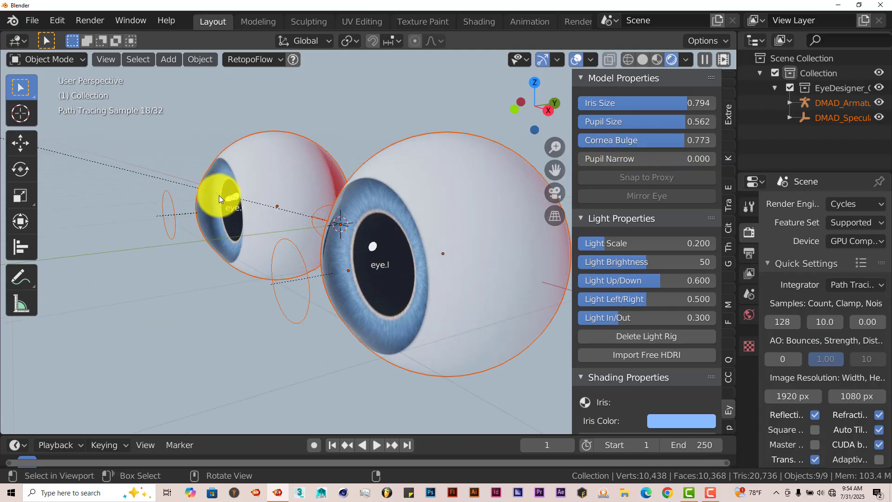
mouse_move(647, 140)
mouse_down()
mouse_move(711, 143)
mouse_move(611, 140)
mouse_move(701, 149)
mouse_move(620, 148)
mouse_up()
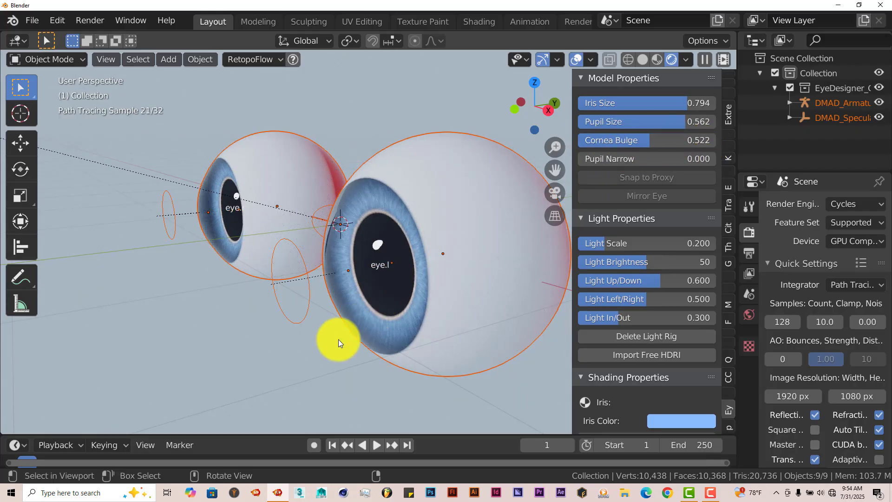
key(KP_1)
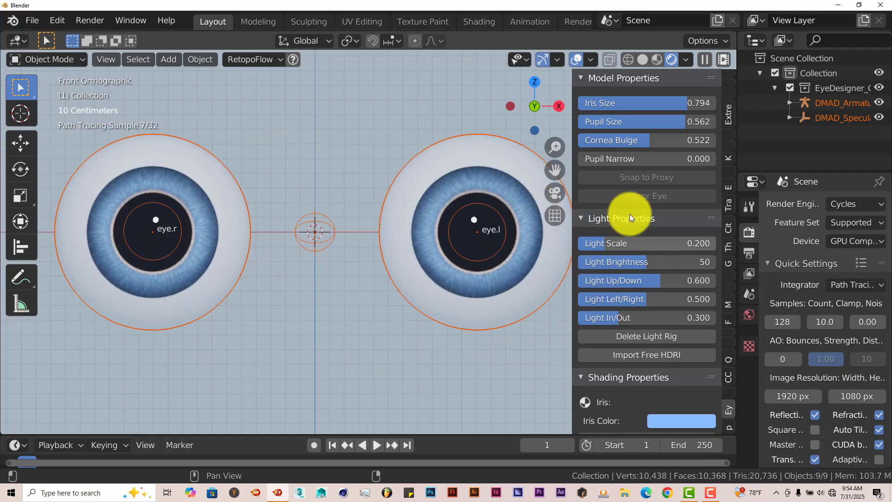
- Raise the eye light rig's Light Scale to about 0.347 and its Light Brightness to 52
drag(603, 163, 543, 159)
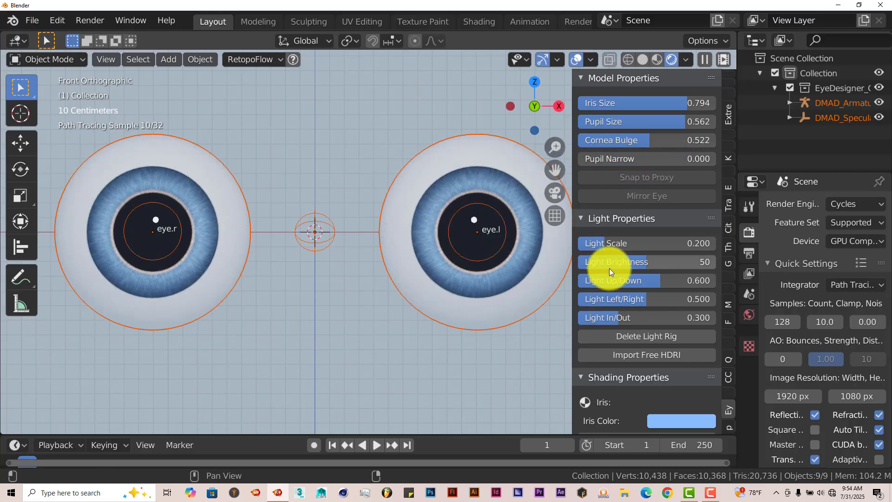
scroll(609, 268, down, 2)
scroll(423, 281, down, 9)
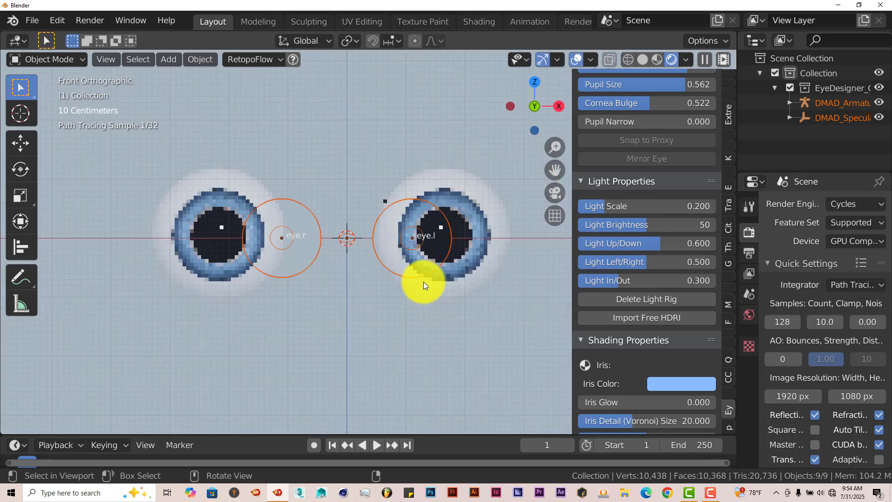
scroll(417, 299, up, 4)
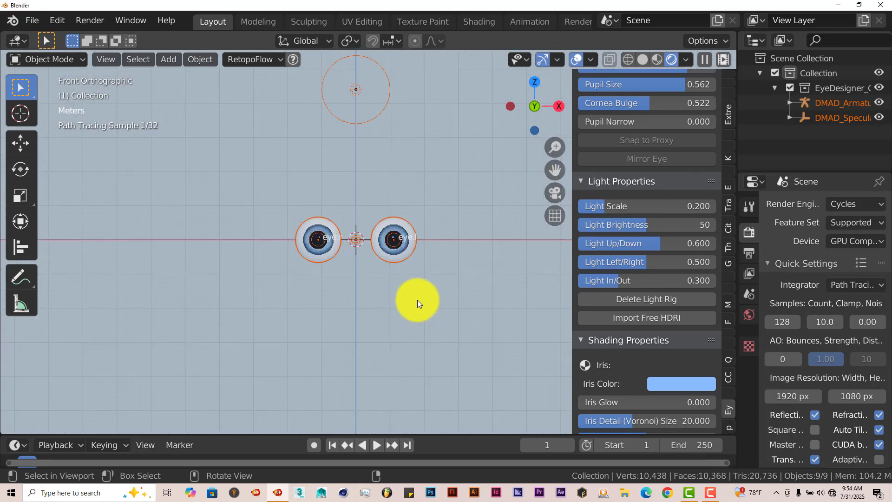
scroll(417, 299, up, 2)
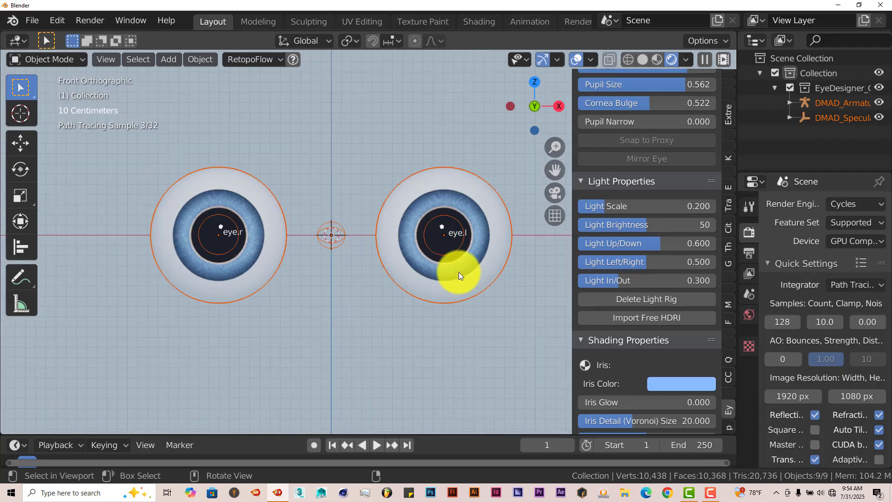
mouse_move(596, 206)
mouse_down()
mouse_move(682, 207)
mouse_move(629, 205)
mouse_move(673, 213)
mouse_move(623, 213)
mouse_move(692, 228)
mouse_move(598, 224)
mouse_move(673, 233)
mouse_move(657, 232)
mouse_up()
- Darken the world background color to a muted blue-grey so the eye lighting stands out
click(749, 311)
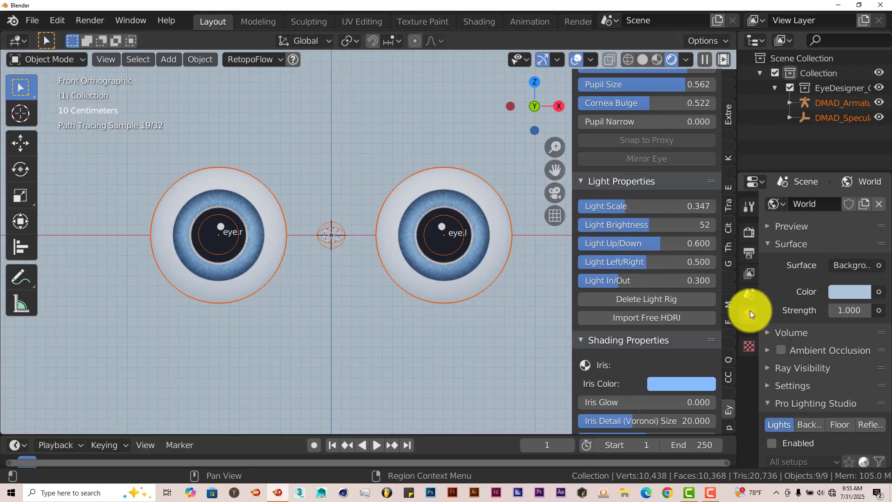
click(845, 294)
drag(860, 110, 859, 116)
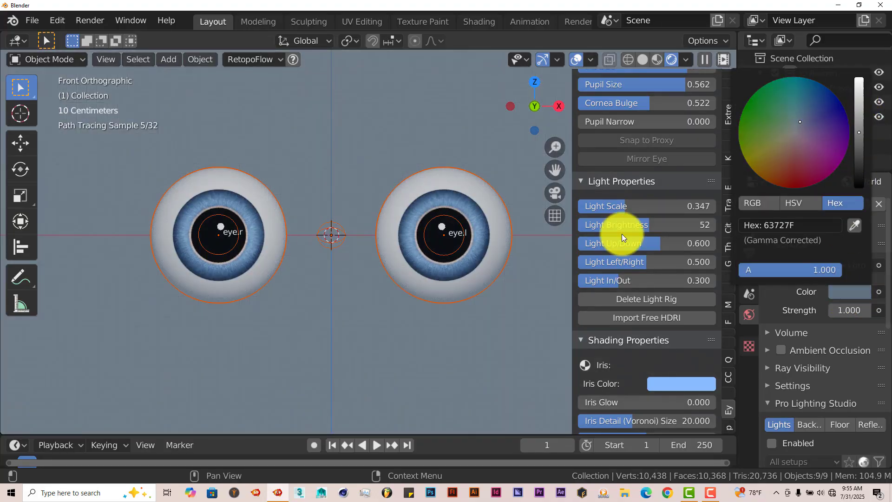
- Set Light Brightness to 78, Light Up/Down to about 0.694, Light Left/Right to about 0.604 and Light In/Out to about 0.163
drag(623, 232, 676, 243)
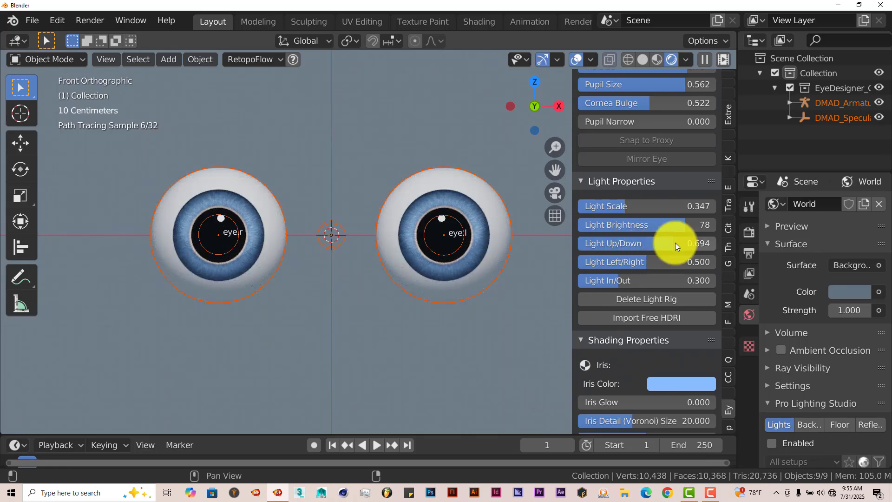
drag(633, 262, 598, 294)
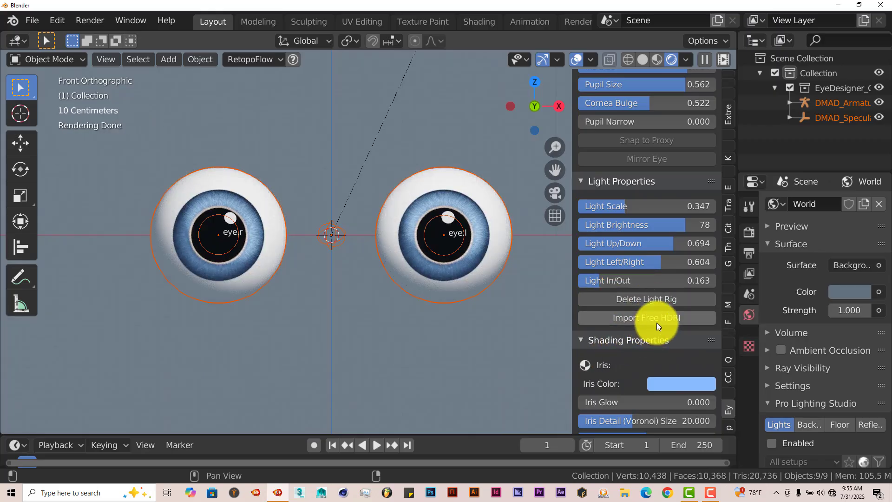
- Try the Iris Color in red (FF4215) and green (17FF13), and settle on a bright magenta
scroll(467, 331, down, 2)
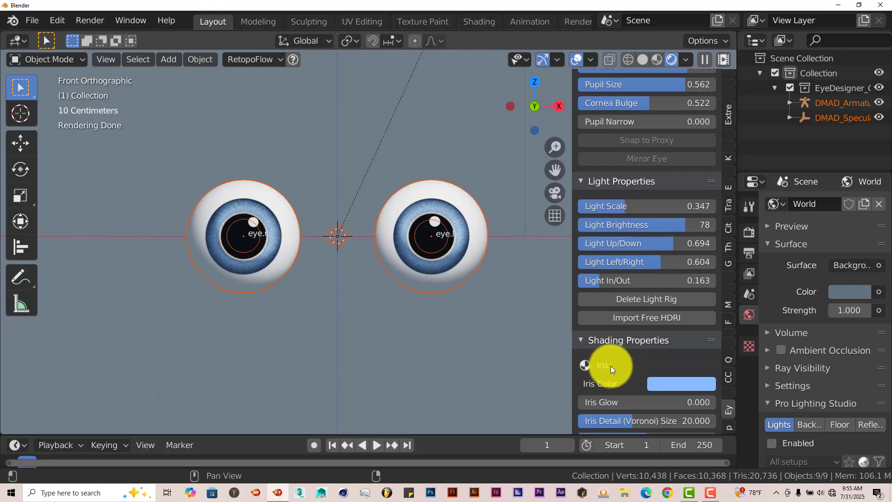
scroll(617, 386, down, 4)
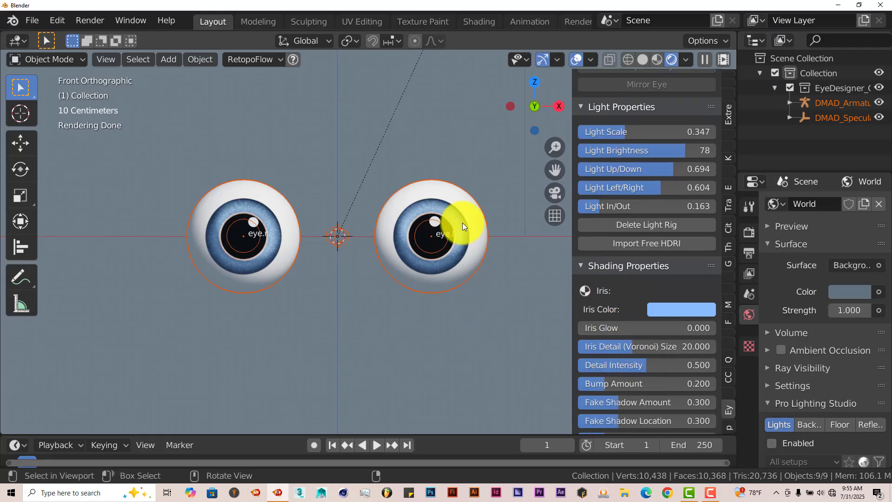
click(681, 310)
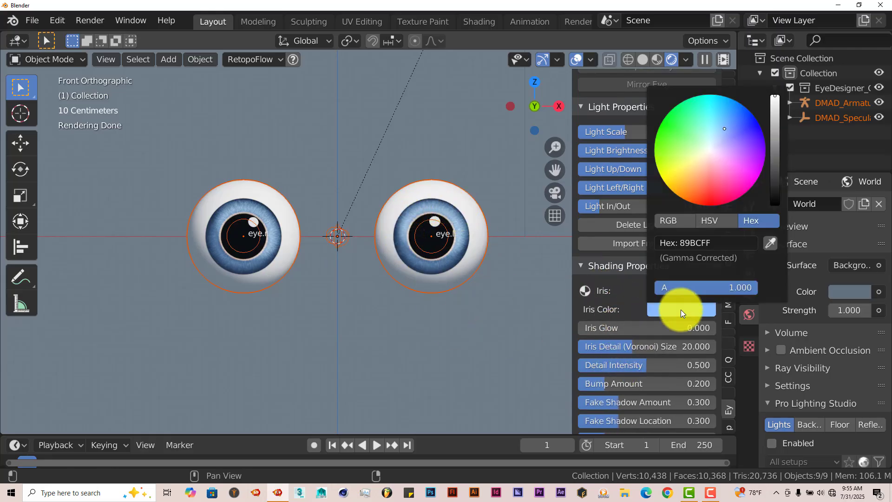
click(699, 200)
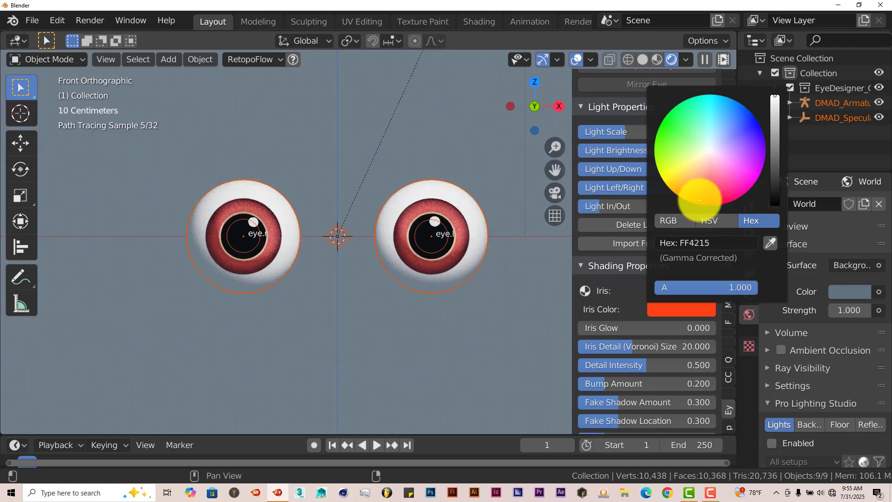
click(665, 125)
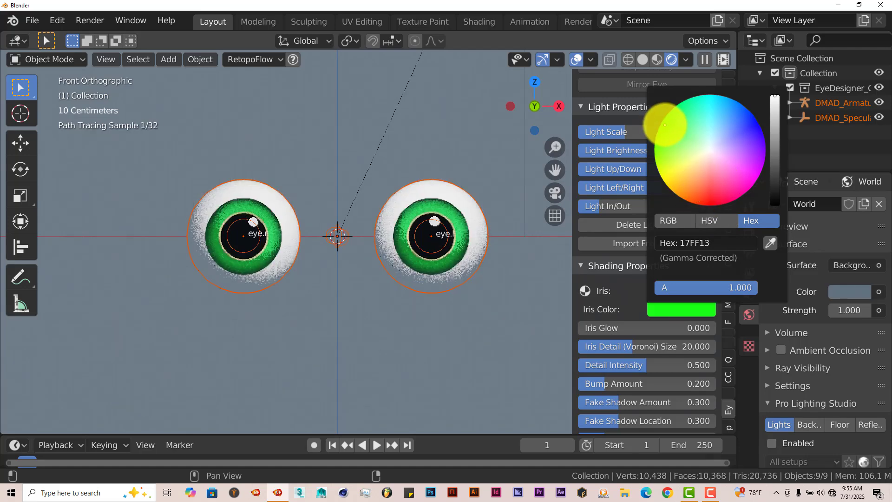
click(750, 175)
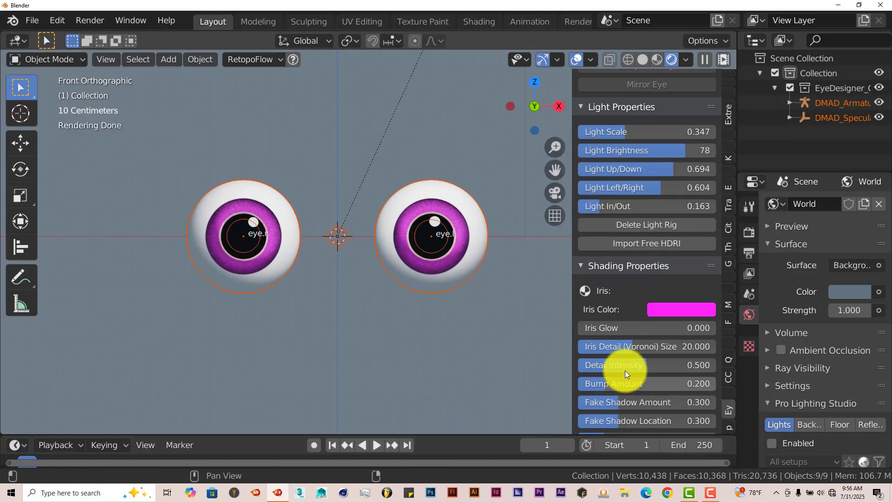
- Adjust the iris texture to an Iris Detail (Voronoi) Size of about 17.324, Detail Intensity of 0.276 and Bump Amount of 0.437
scroll(424, 338, up, 2)
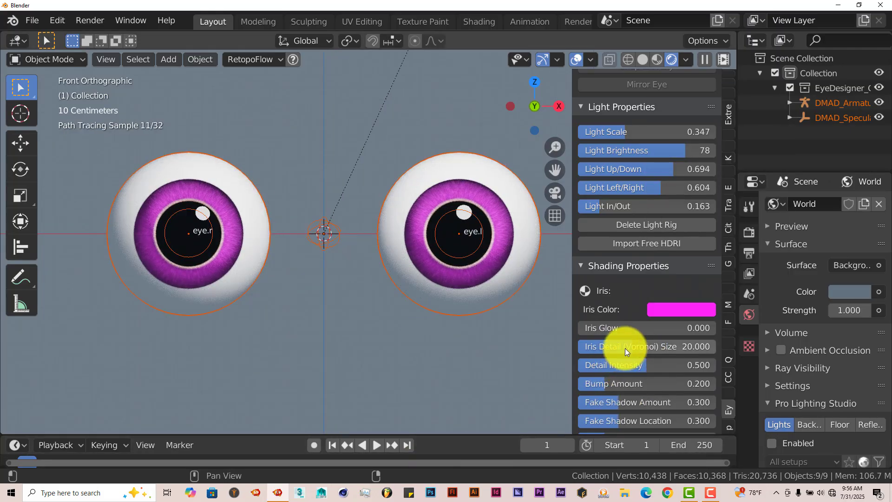
drag(625, 348, 687, 367)
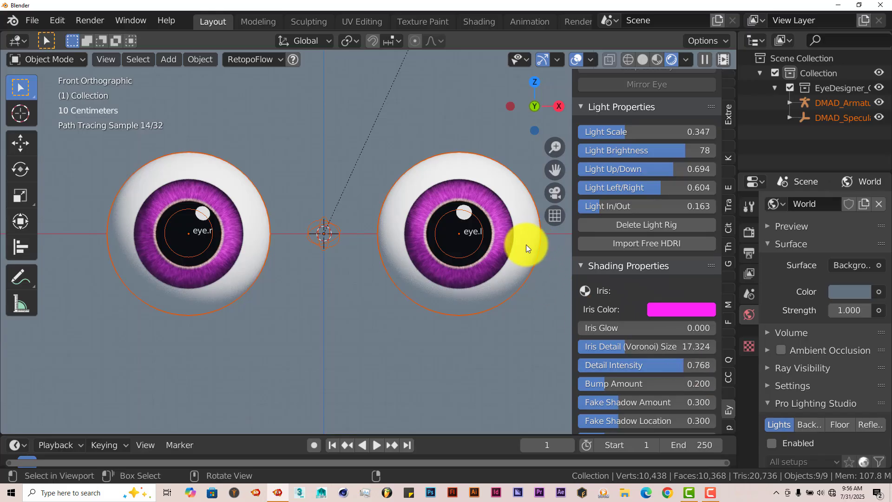
scroll(509, 255, up, 2)
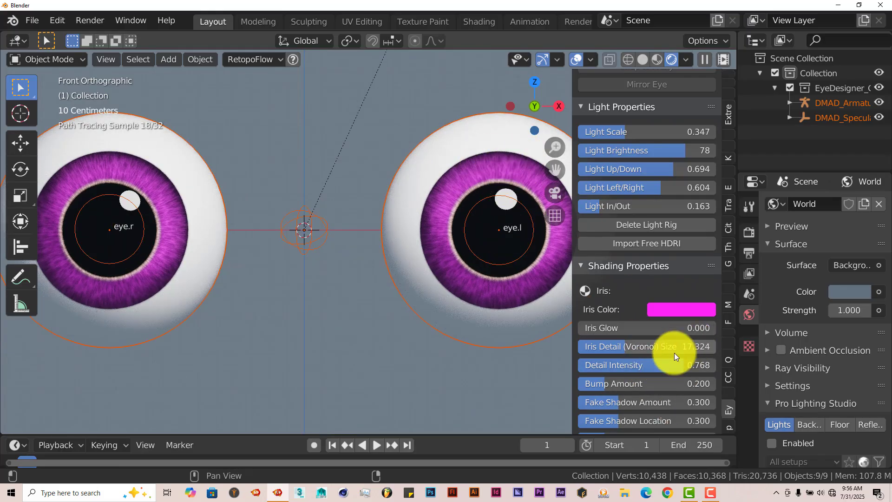
drag(675, 364, 694, 392)
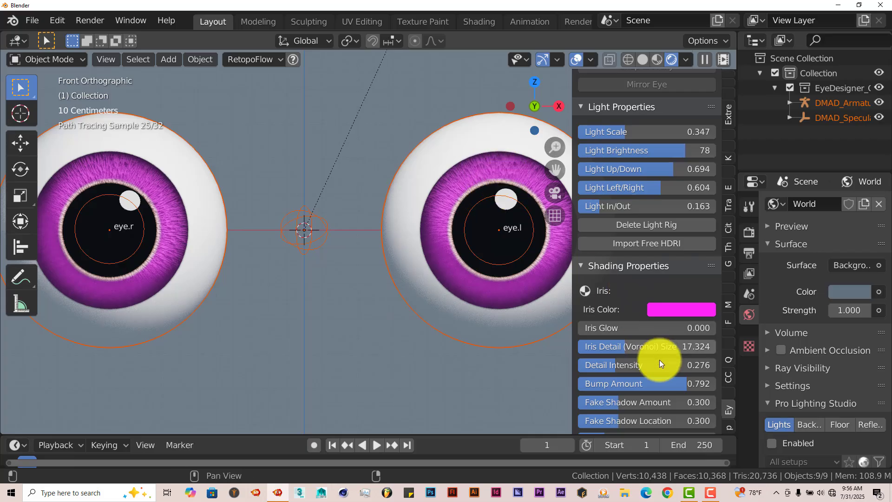
drag(673, 382, 612, 379)
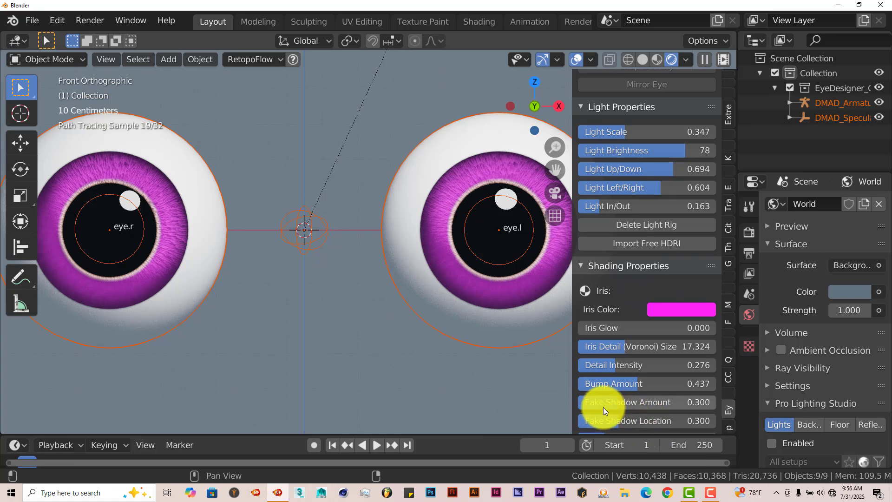
- Soften the pupil edge by trying a Pupil Falloff of about 0.775, and reduce it to about 0.638
scroll(614, 426, down, 1)
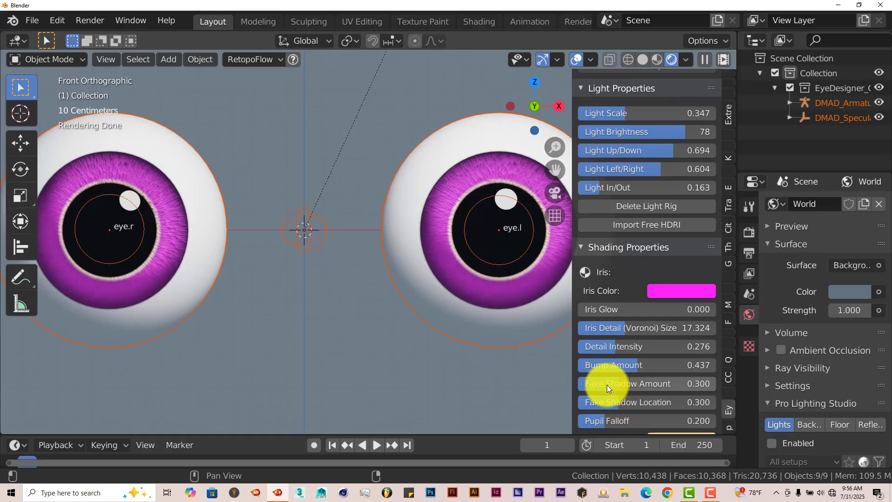
scroll(663, 406, down, 1)
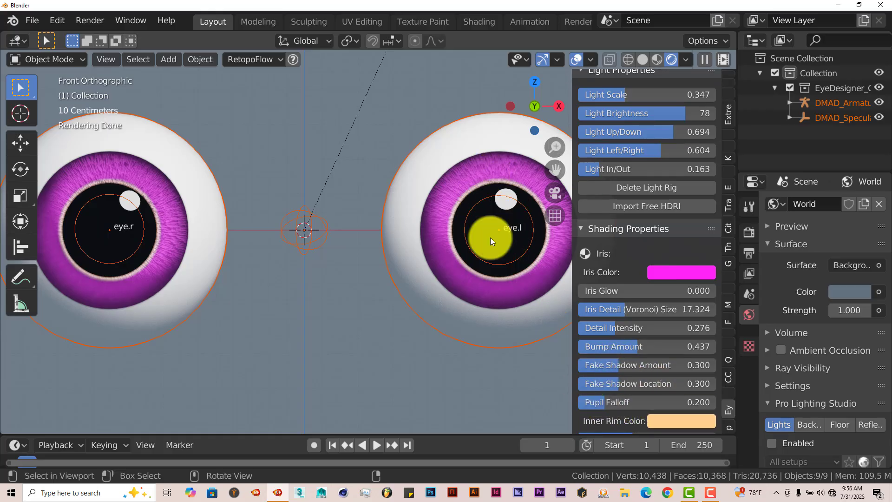
mouse_move(599, 402)
mouse_down()
mouse_move(652, 409)
mouse_move(597, 410)
mouse_up()
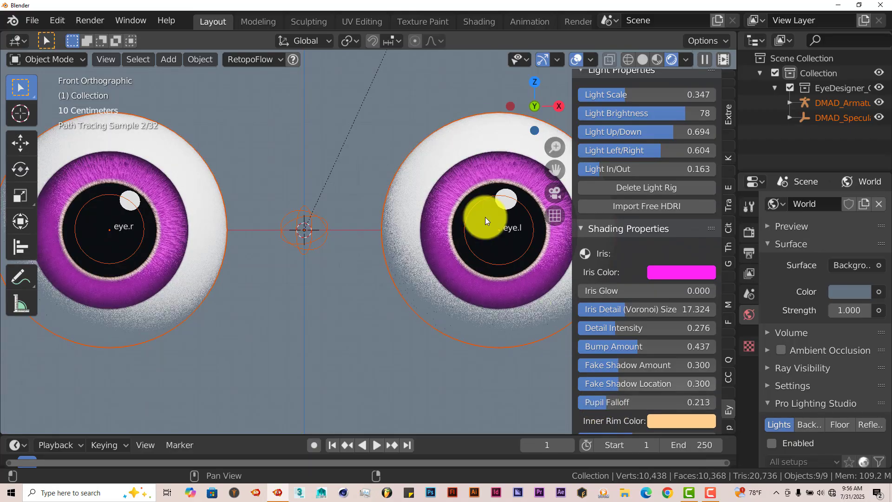
scroll(532, 190, up, 3)
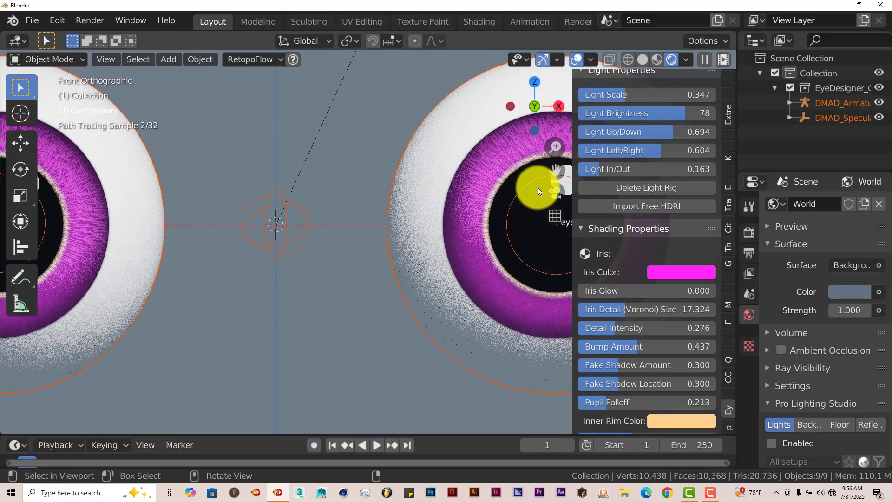
scroll(526, 193, up, 2)
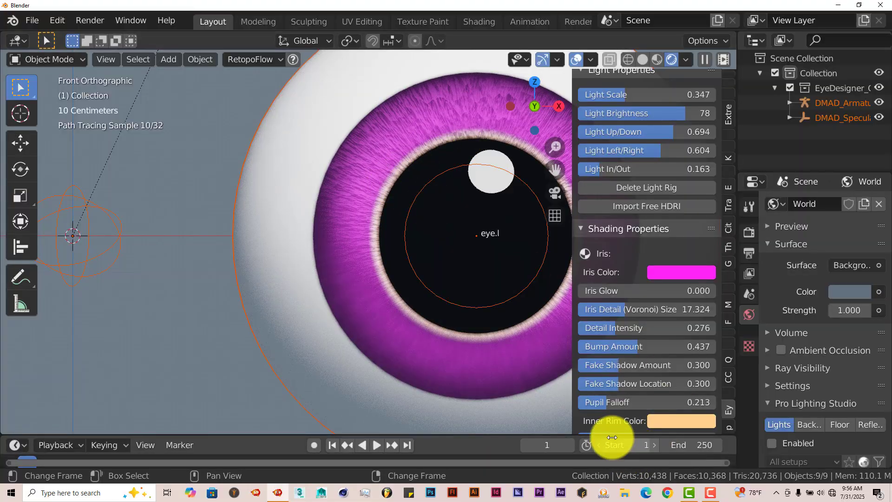
click(601, 404)
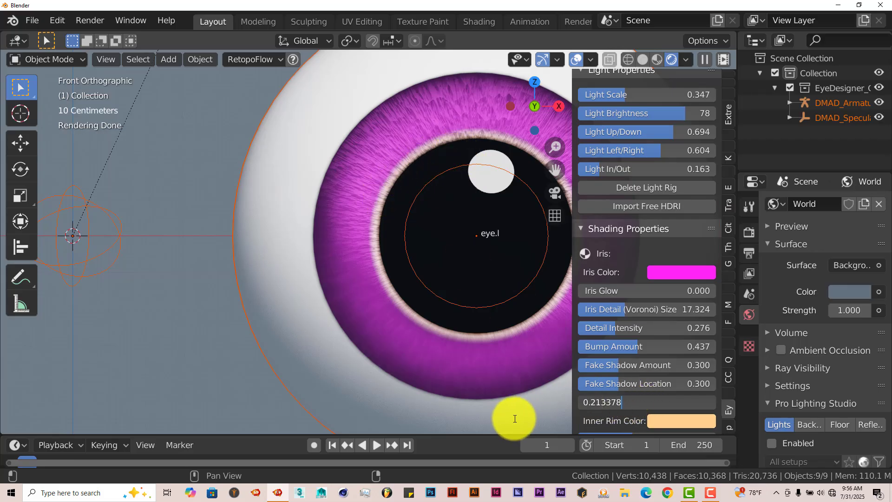
click(209, 374)
drag(598, 404, 676, 416)
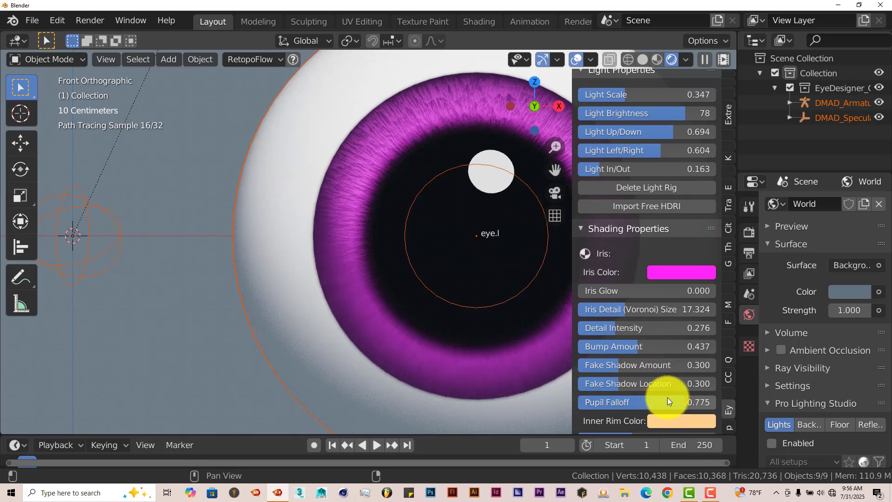
drag(667, 397, 636, 399)
- Try an Outer Rim Darkness of 1.000 on the iris, and lower it to about 0.555
scroll(599, 420, down, 3)
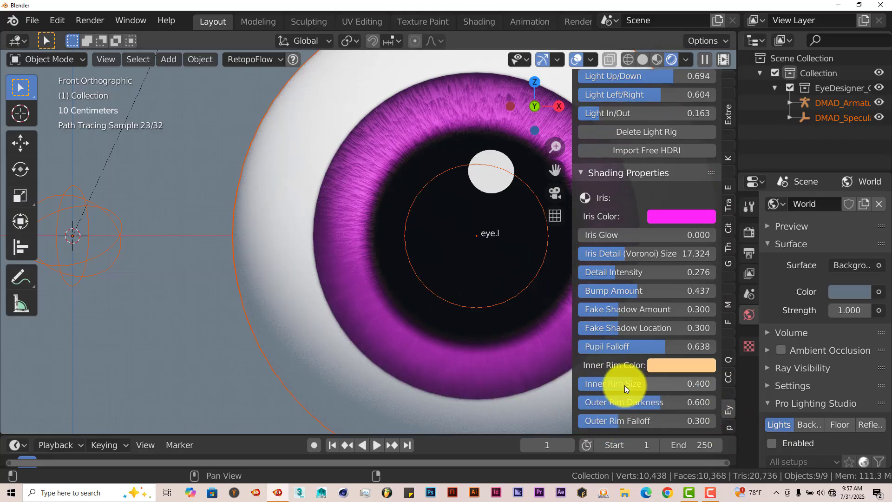
scroll(654, 401, down, 1)
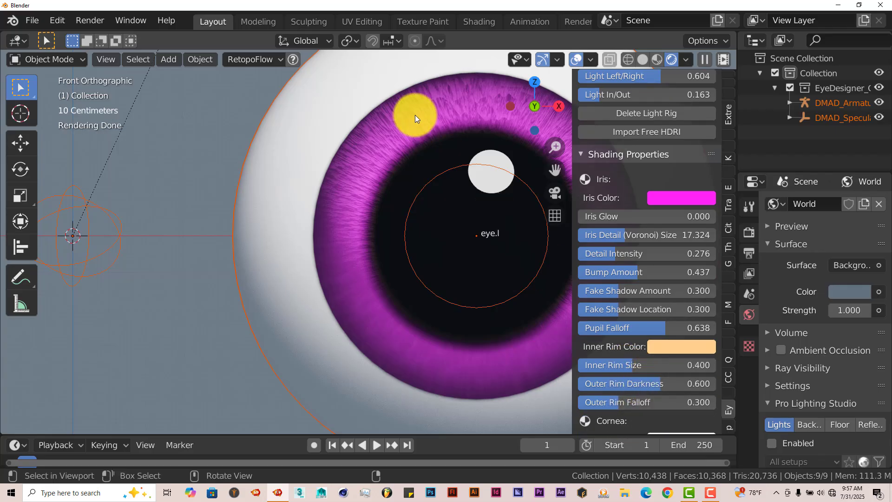
drag(646, 379, 729, 398)
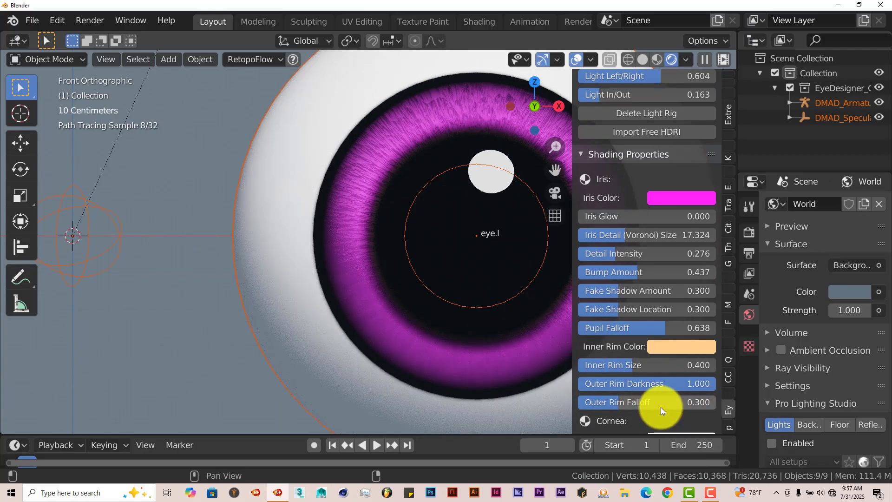
drag(679, 377, 605, 377)
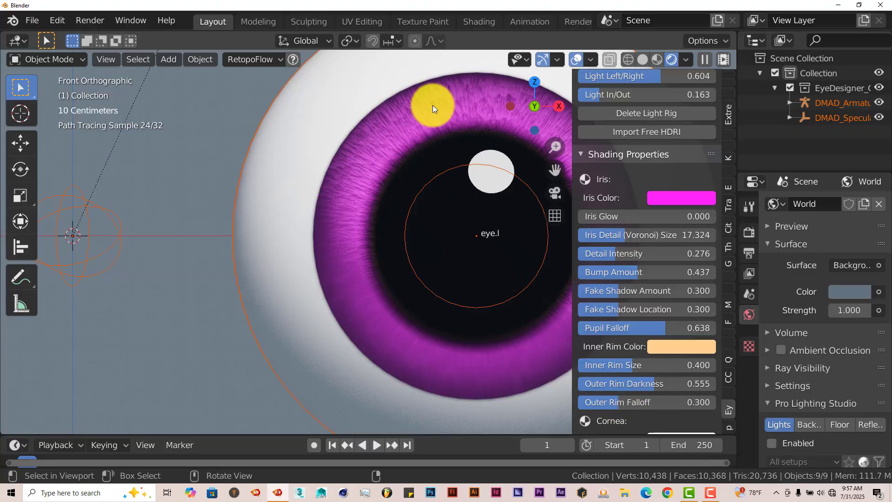
- Try a red Sclera Color for the cornea, and change it to purple (A010FF)
scroll(684, 364, down, 4)
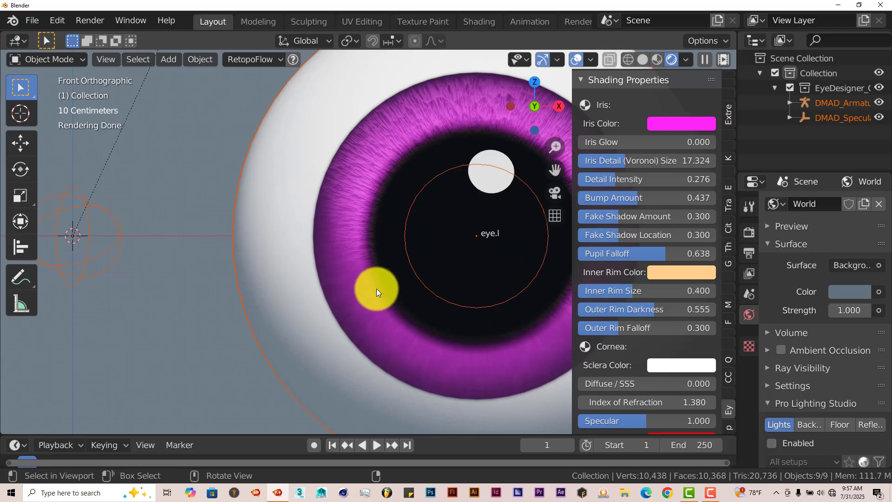
scroll(365, 284, down, 1)
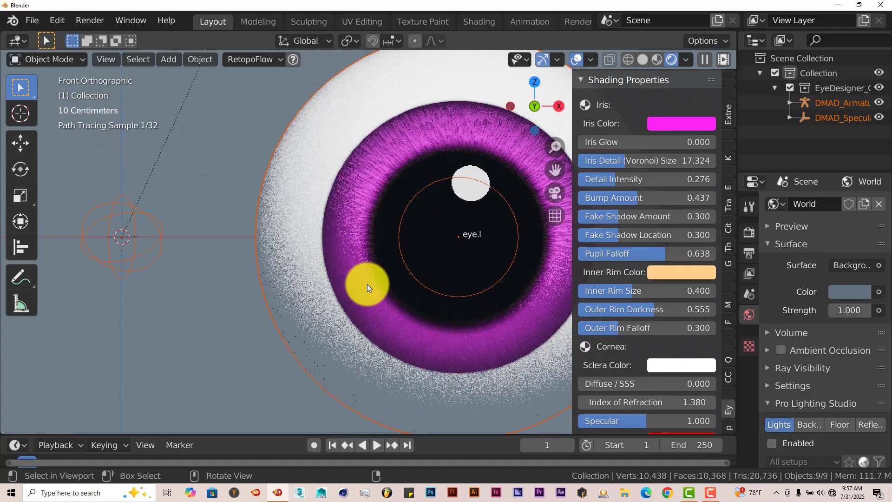
click(676, 366)
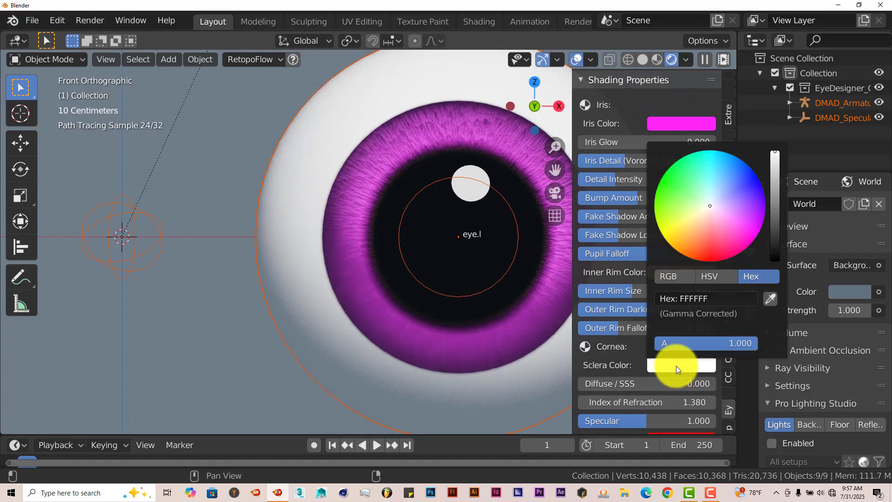
click(707, 253)
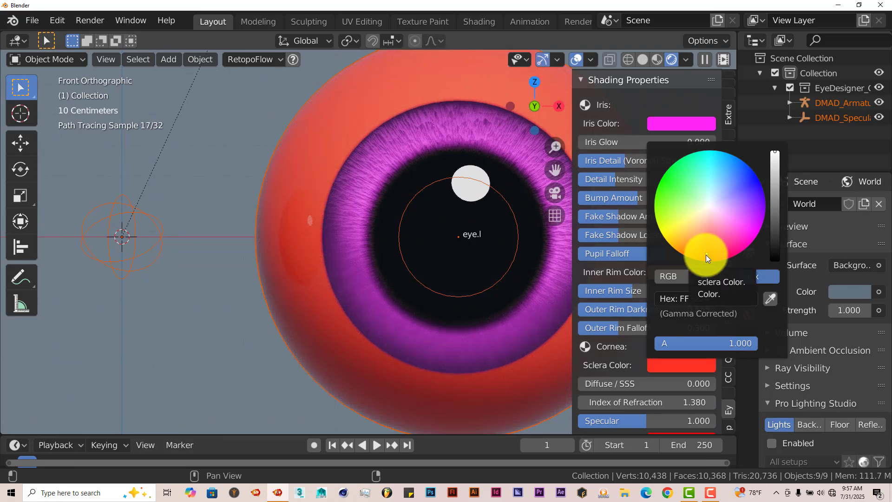
drag(662, 196, 766, 229)
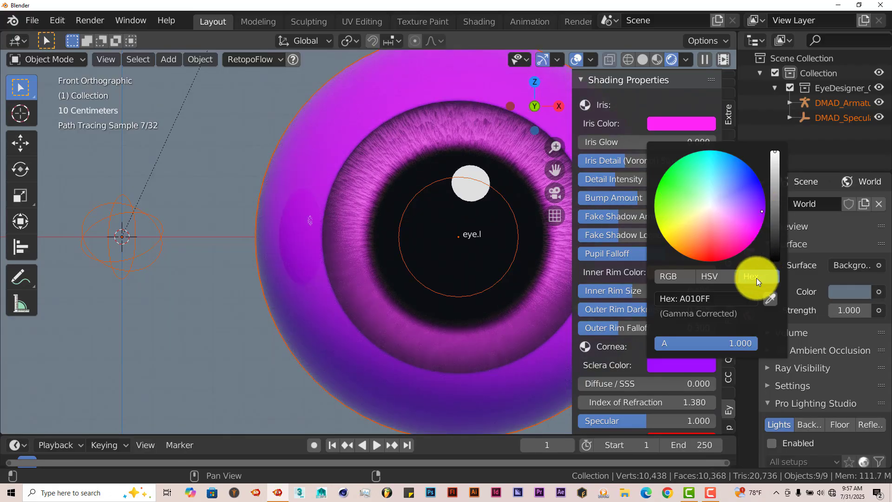
- Try a blue Sclera Color (1743FF) for the cornea, and change it to white (FFFFFF)
drag(747, 200, 748, 172)
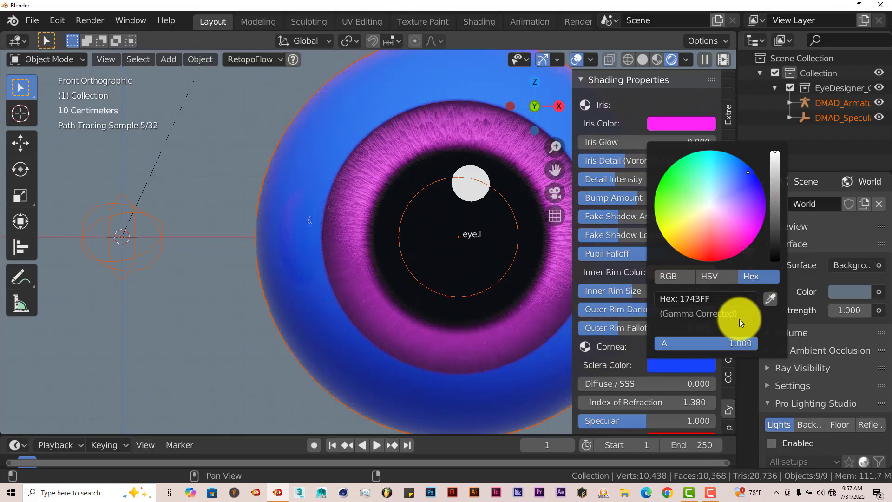
click(727, 300)
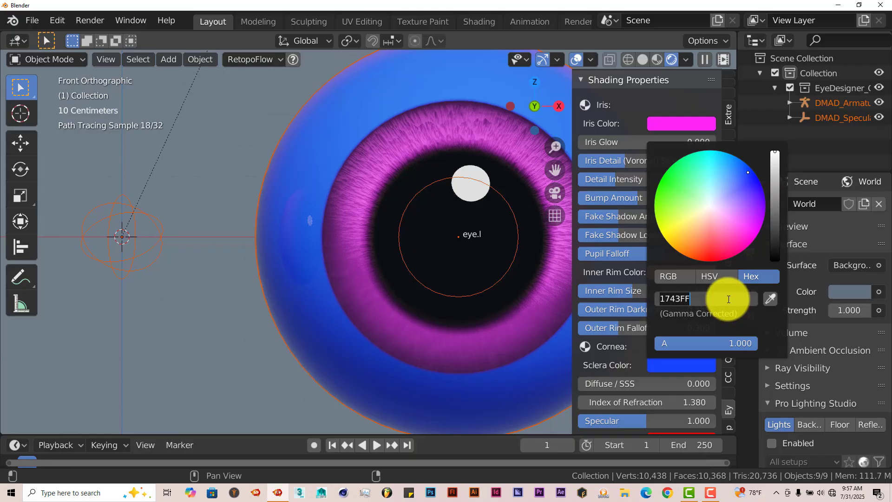
text(fff)
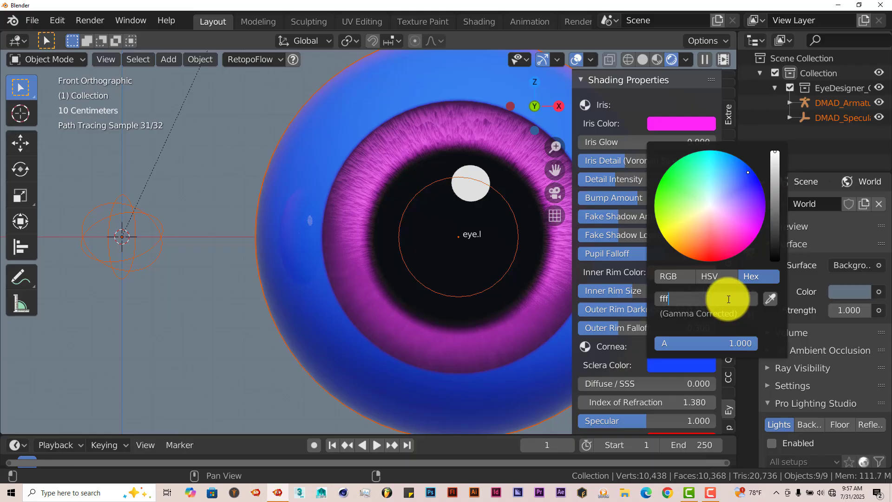
text(ff)
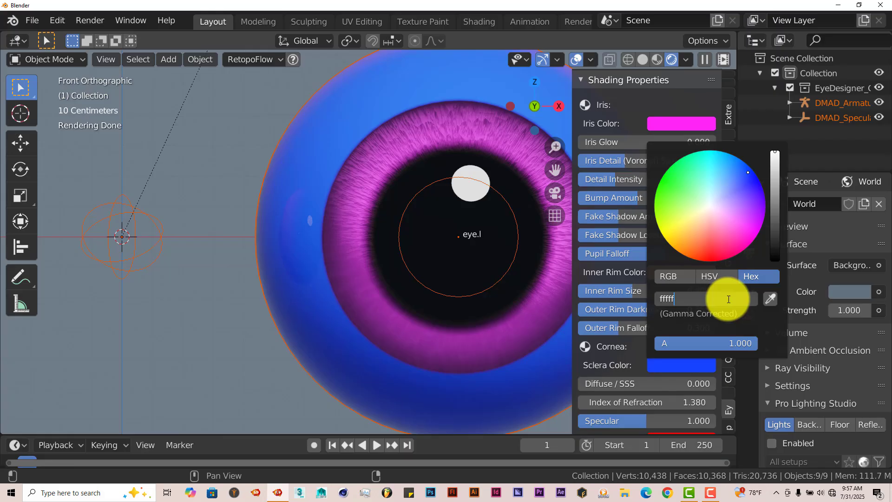
text(f)
key(Return)
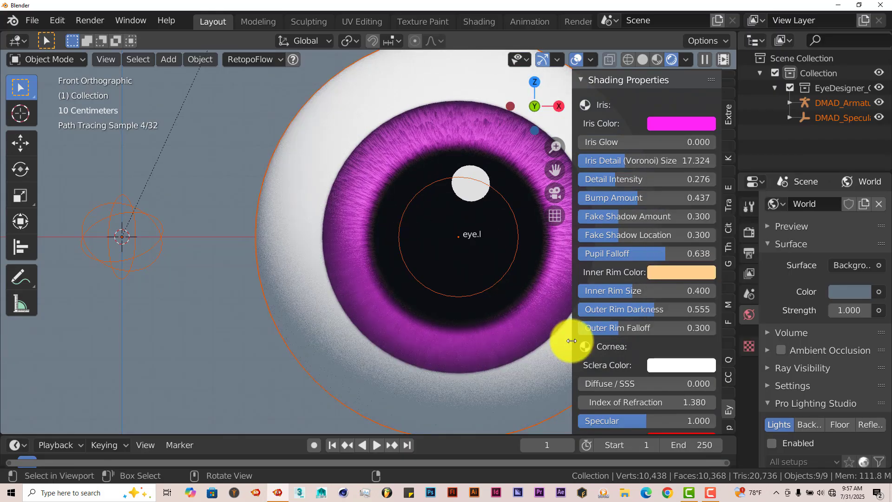
- Adjust the cornea reflections to an Index of Refraction of about 2.330 and a Specular of about 0.224
scroll(624, 375, down, 2)
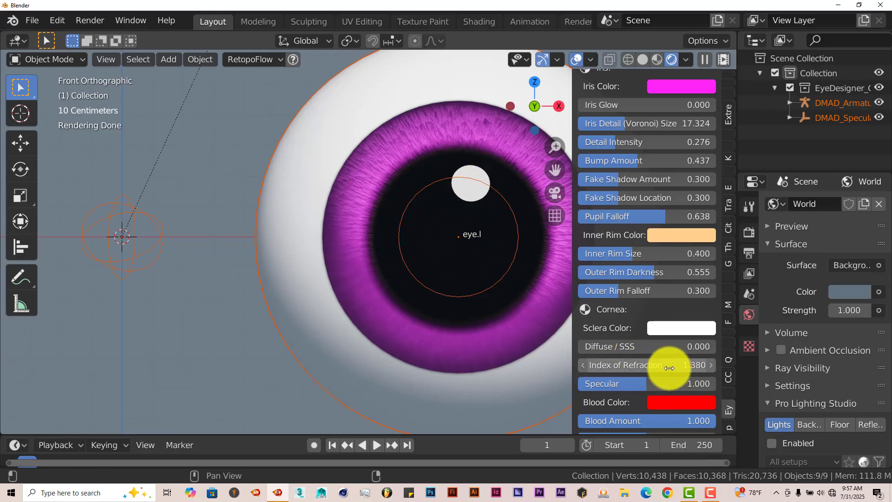
mouse_move(642, 365)
mouse_down()
mouse_move(706, 374)
mouse_move(638, 364)
mouse_up()
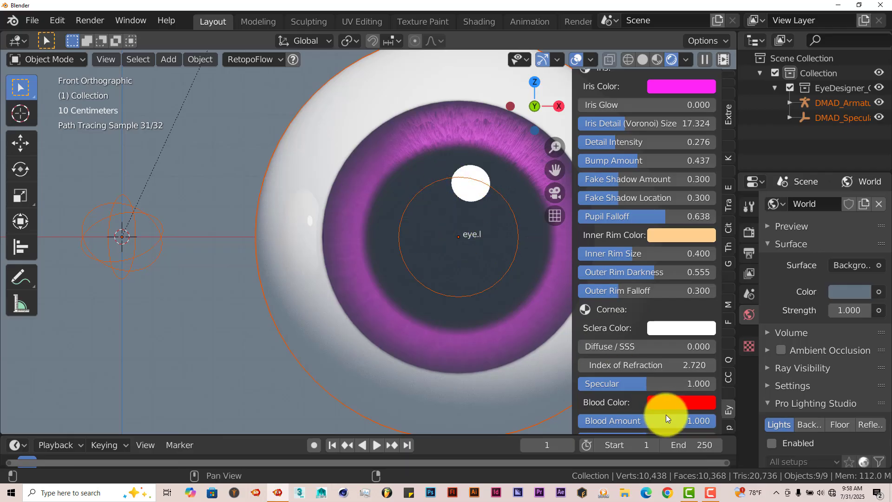
drag(652, 389, 592, 384)
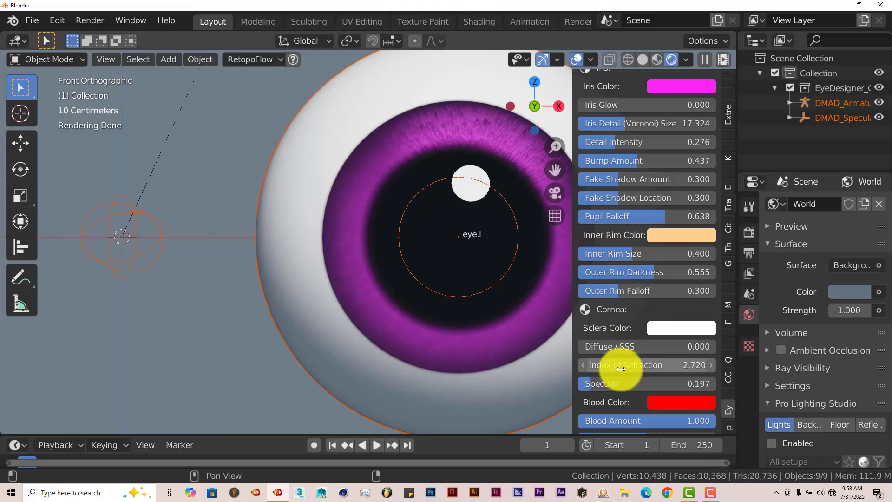
mouse_move(622, 375)
mouse_down()
mouse_move(665, 374)
mouse_move(633, 373)
mouse_move(595, 388)
mouse_up()
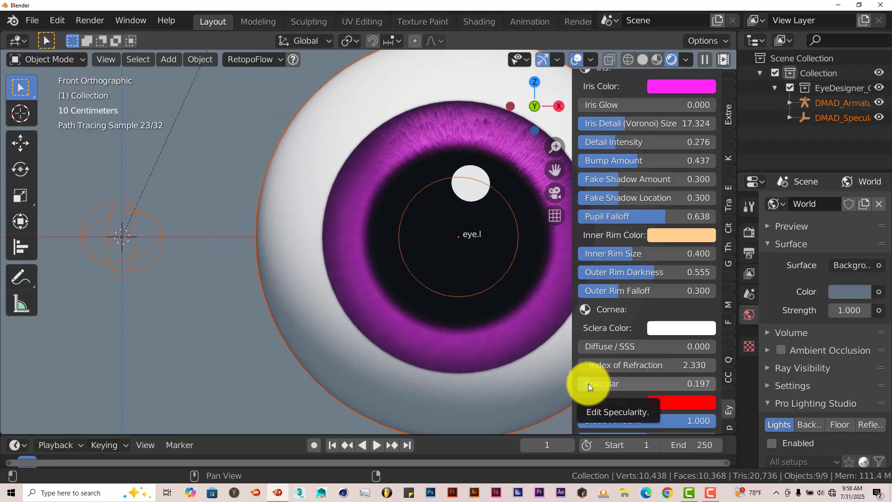
mouse_move(588, 383)
mouse_down()
mouse_move(701, 388)
mouse_move(599, 383)
mouse_up()
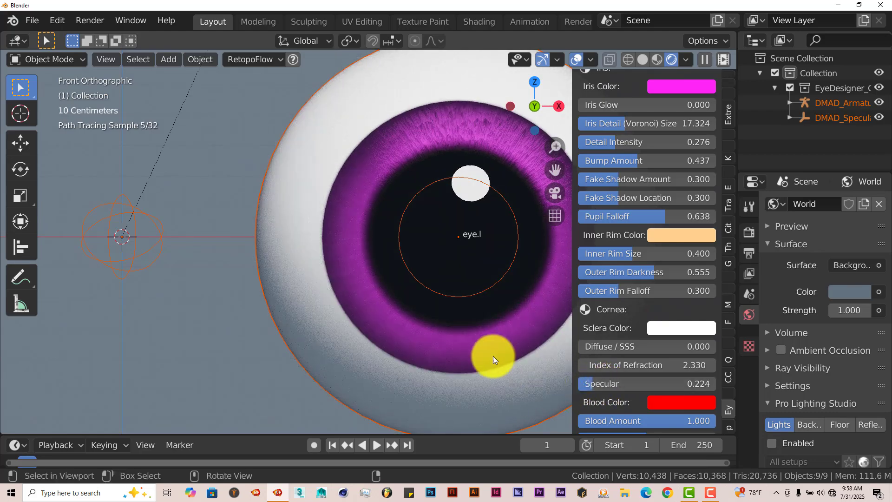
- Spread the red blood colouring on the back of the eyes with a Blood Location of about 0.523 and Blood Falloff of about 0.765
middle_drag(493, 356, 408, 309)
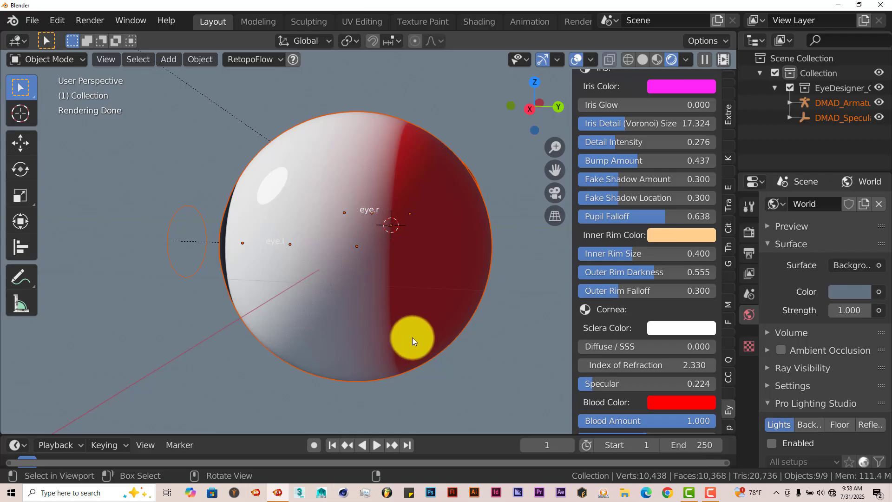
middle_drag(412, 337, 423, 250)
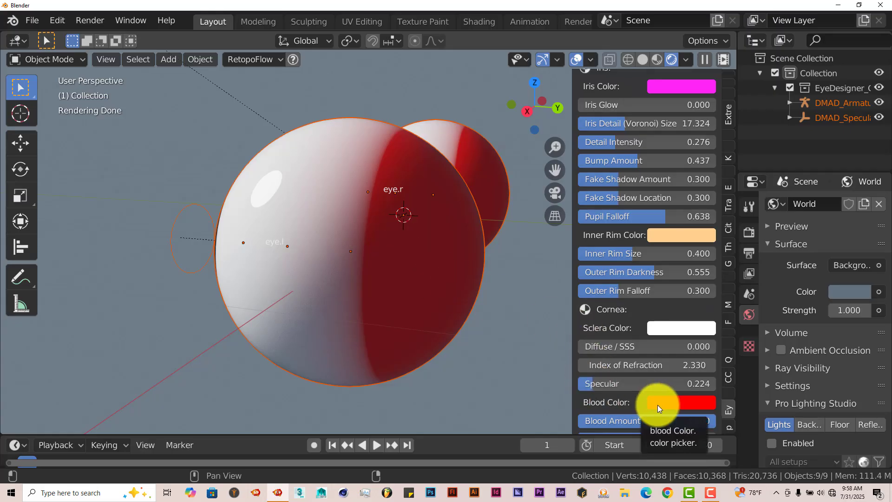
scroll(656, 405, down, 2)
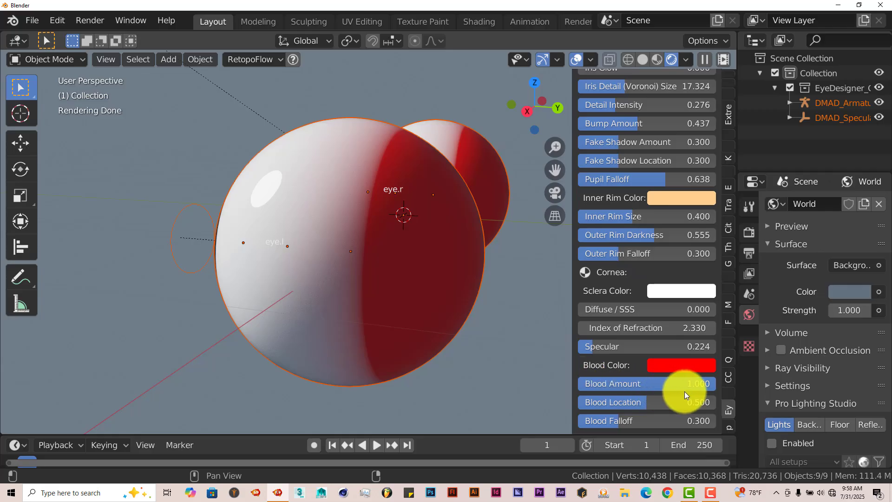
drag(685, 395, 733, 396)
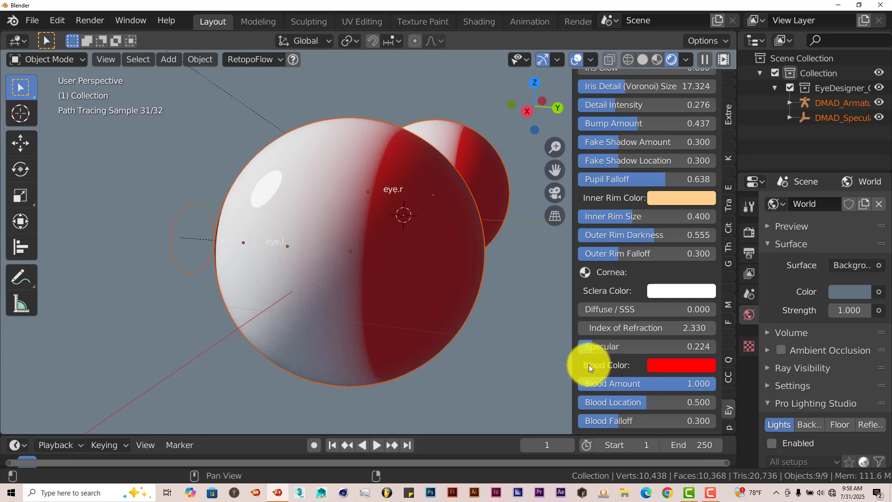
mouse_move(640, 408)
mouse_down()
mouse_move(670, 409)
mouse_move(622, 409)
mouse_move(651, 407)
mouse_up()
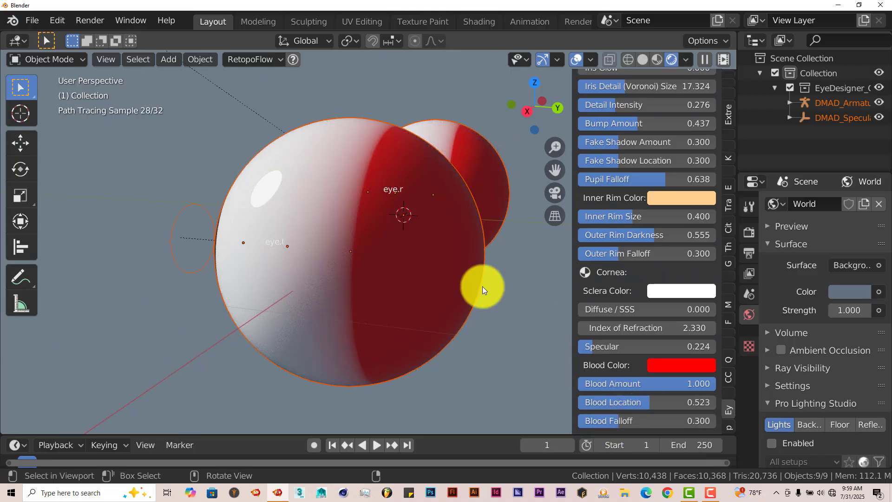
mouse_move(607, 422)
mouse_down()
mouse_move(581, 424)
mouse_move(691, 435)
mouse_up()
middle_drag(298, 238, 310, 225)
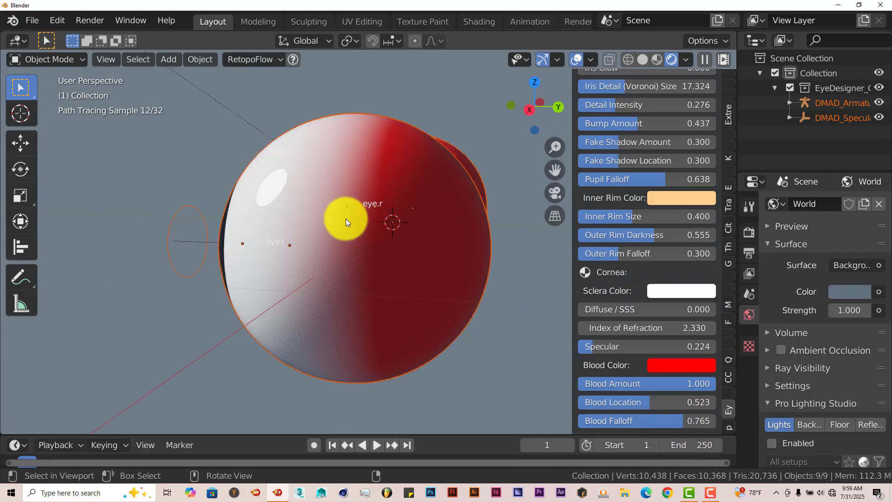
- Look over the Map Baking options for map size, Use Maps, and the iris, sclera and transparency bakes
scroll(676, 414, down, 2)
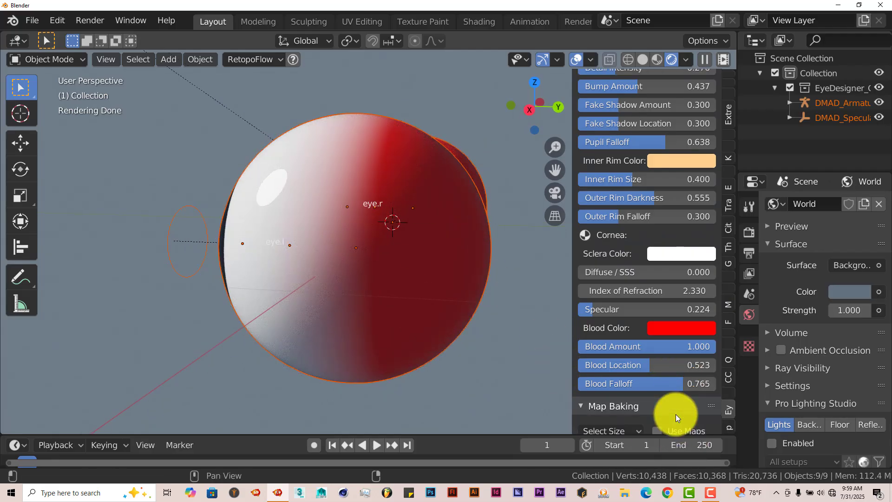
scroll(675, 414, down, 4)
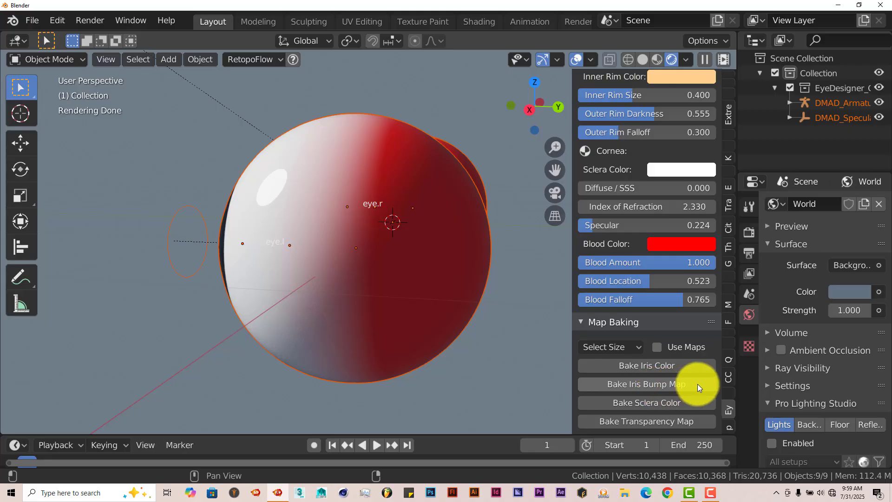
scroll(265, 313, down, 1)
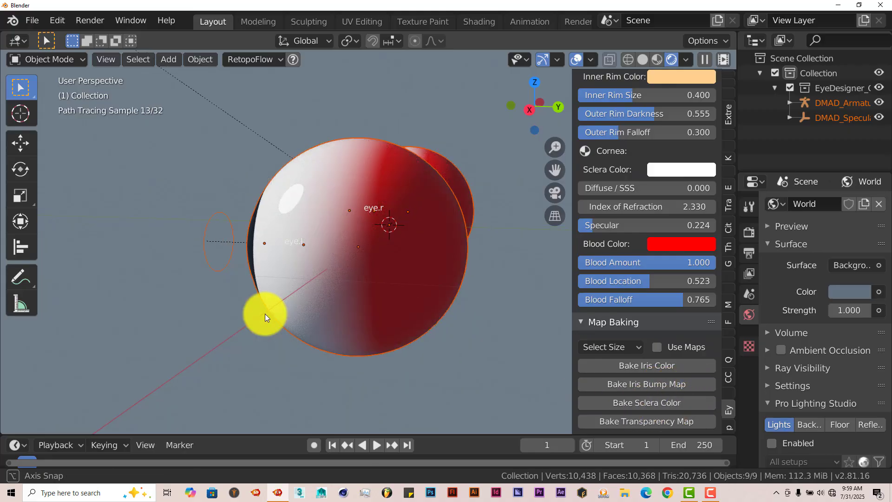
middle_drag(335, 354, 336, 354)
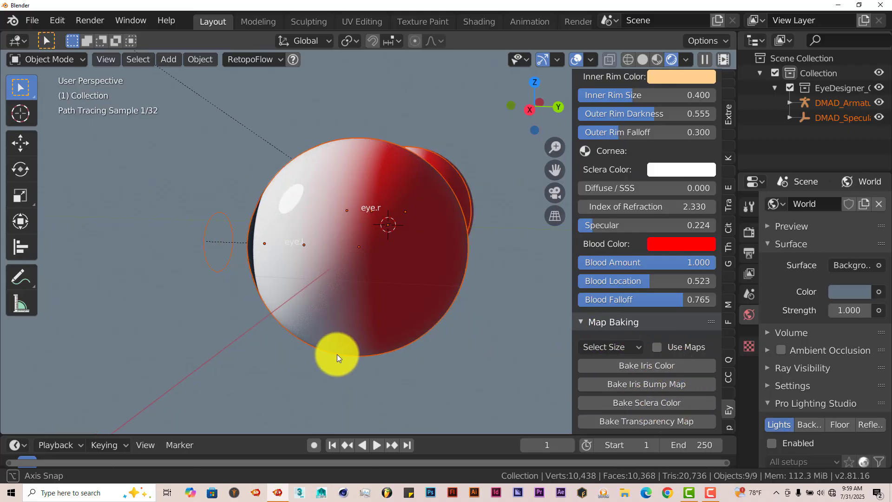
click(632, 349)
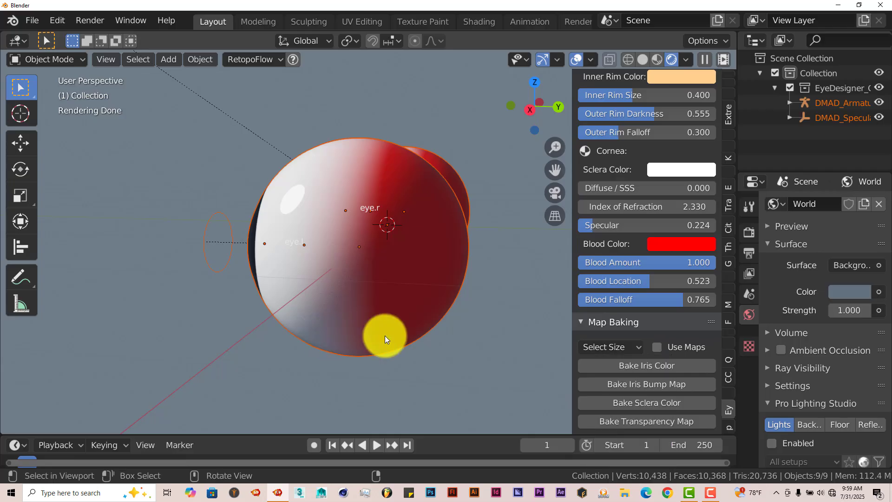
- Select the eye armature by its control circle in front of the eyes and switch it to Pose Mode
key(KP_1)
scroll(385, 335, down, 4)
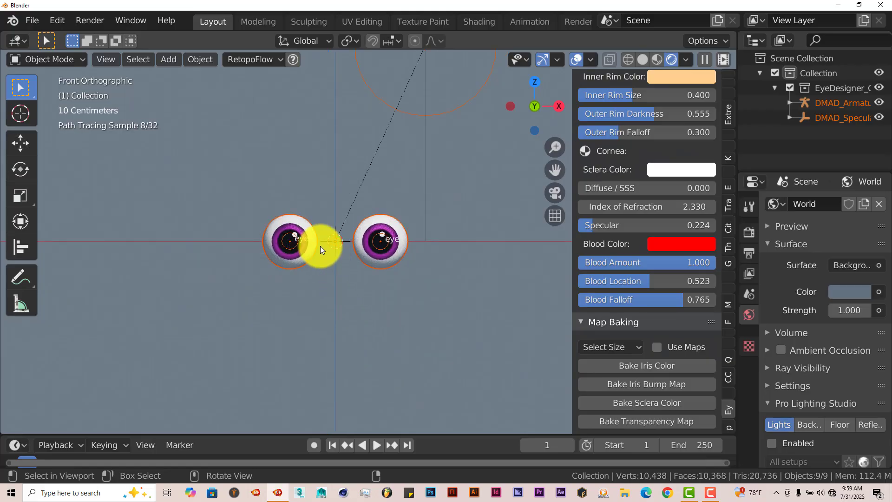
scroll(324, 249, up, 3)
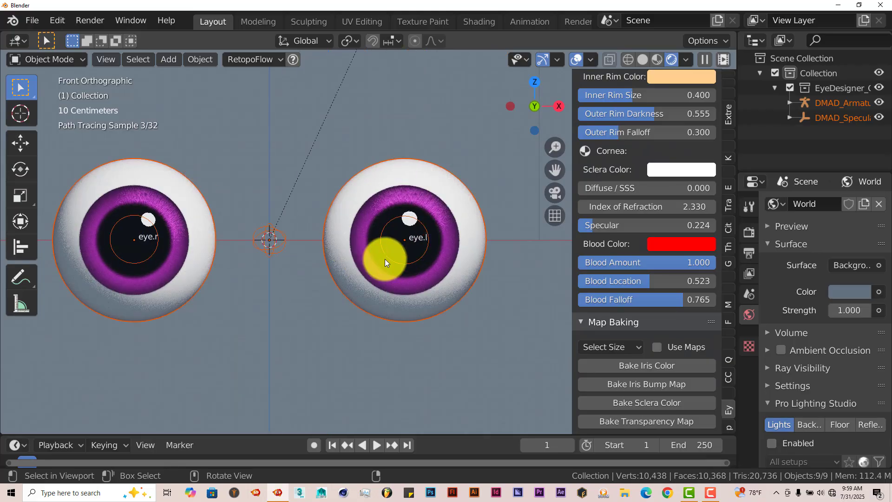
click(276, 250)
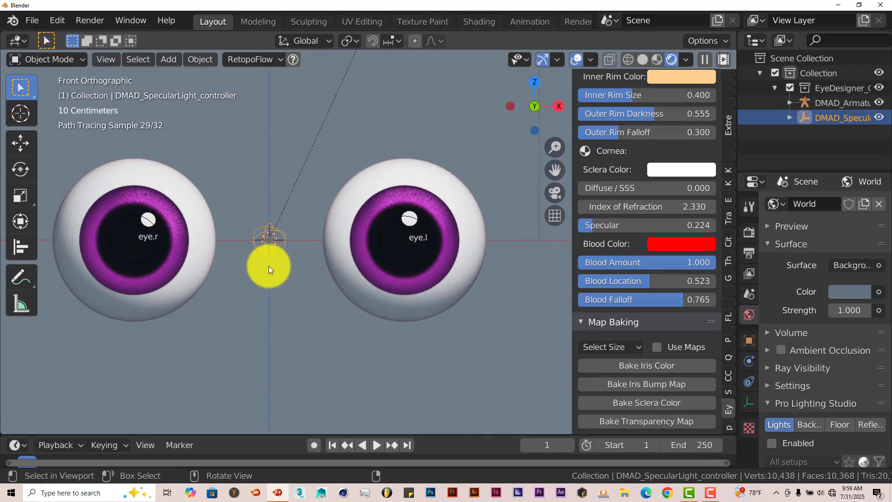
click(67, 60)
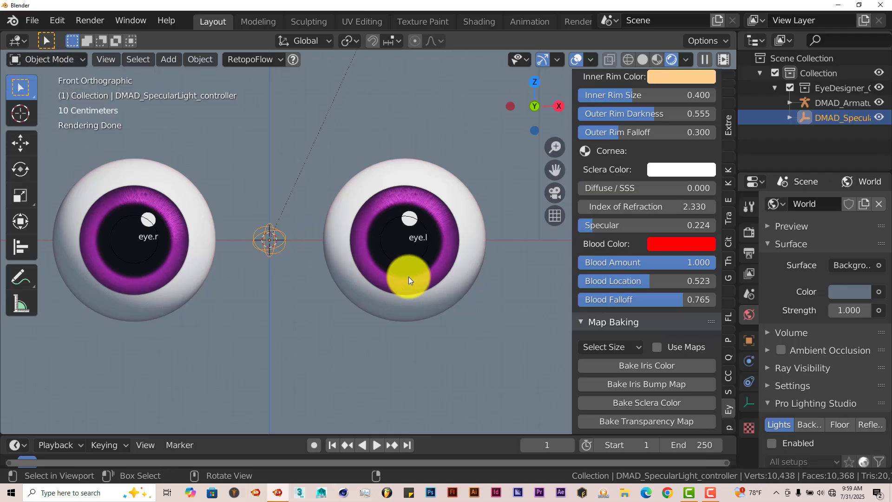
middle_drag(408, 274, 291, 275)
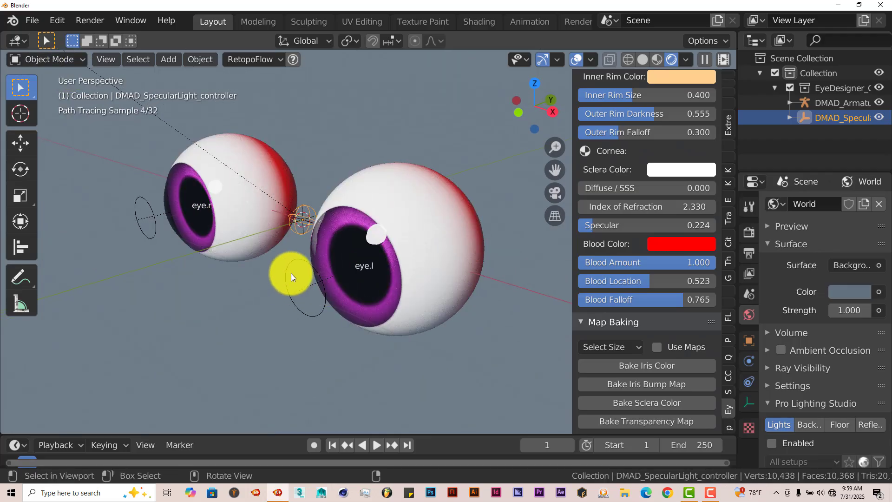
click(290, 268)
click(64, 55)
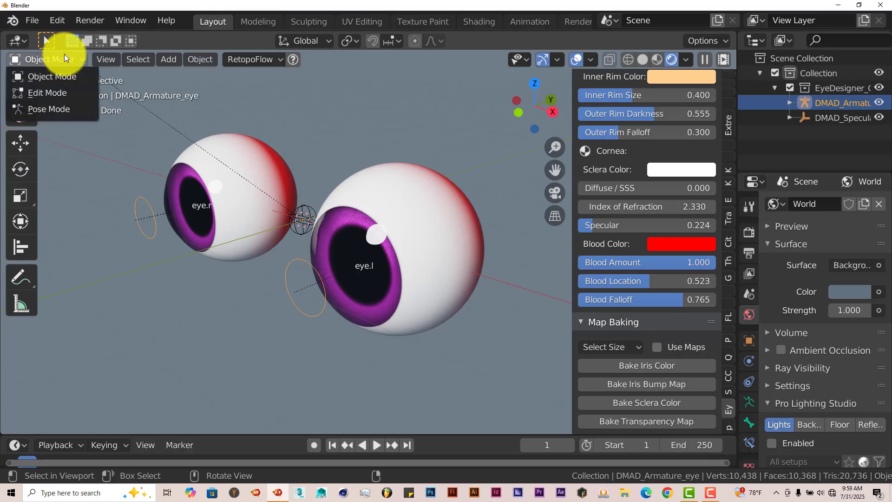
click(62, 109)
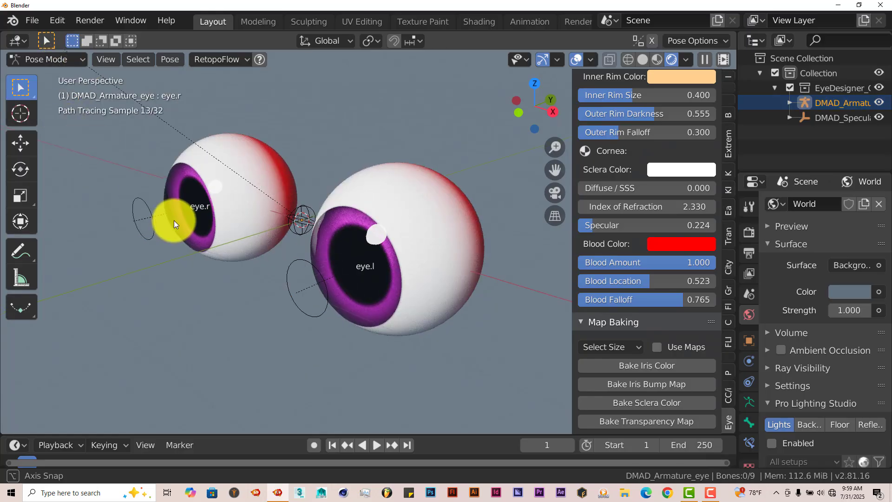
- Try moving the eye.r bone in the front view, and cancel the move
key(KP_1)
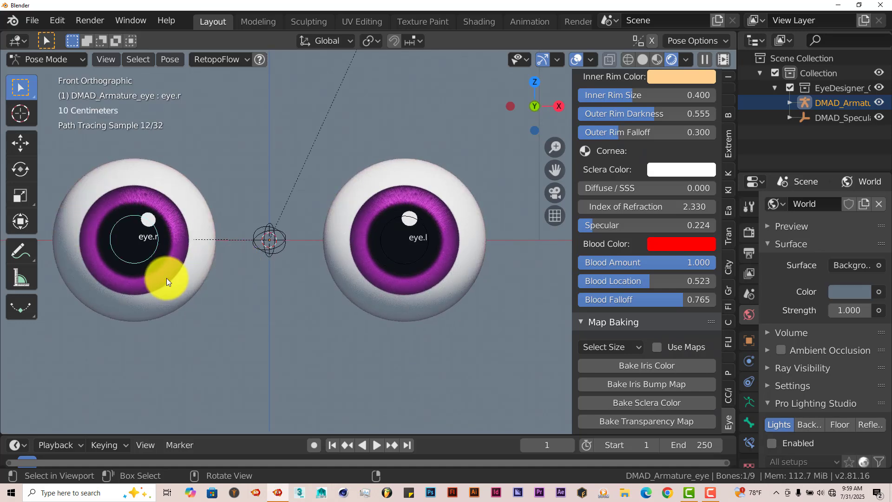
key(g)
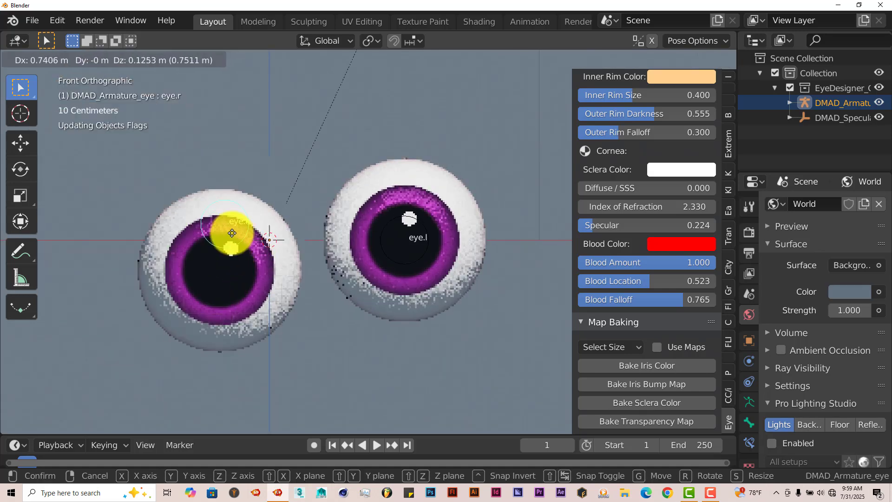
right_click(217, 249)
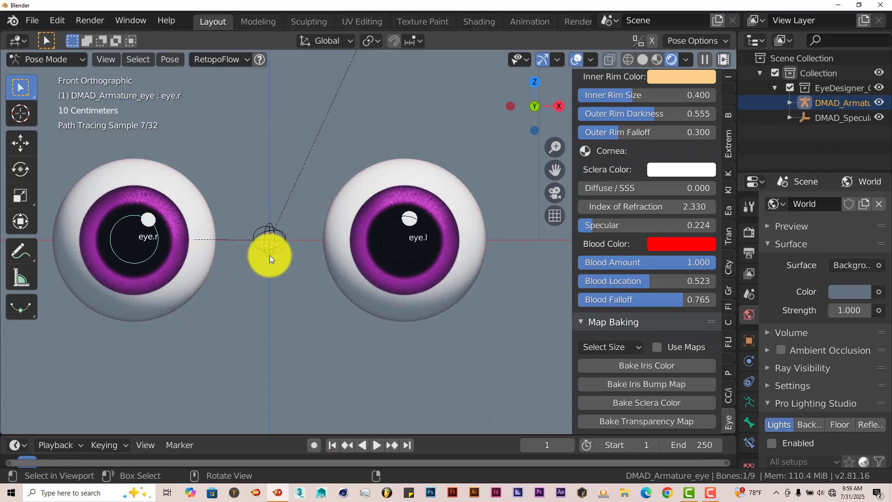
- Select the eye.l bone, try moving it in the front view, and cancel the move
middle_drag(292, 241, 296, 291)
click(300, 298)
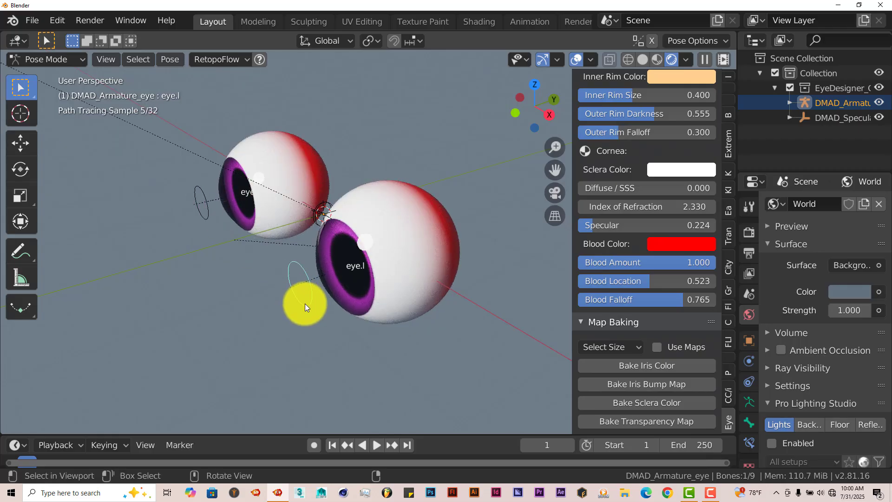
key(KP_1)
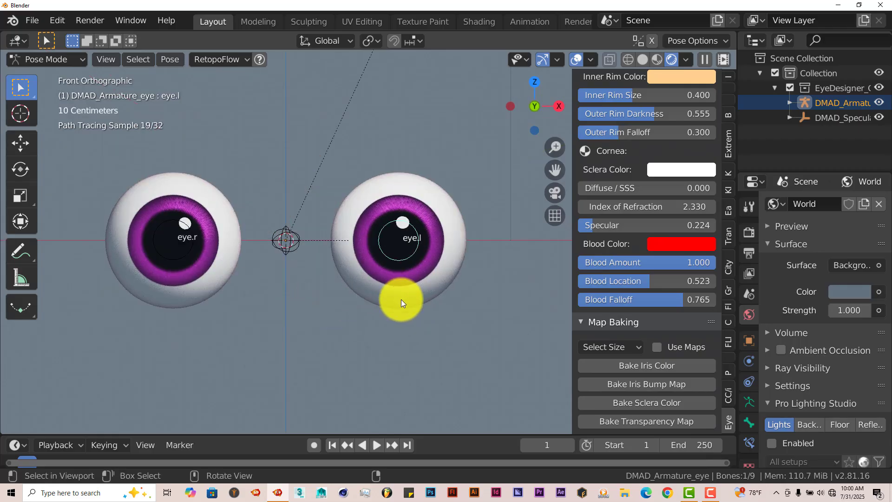
key(g)
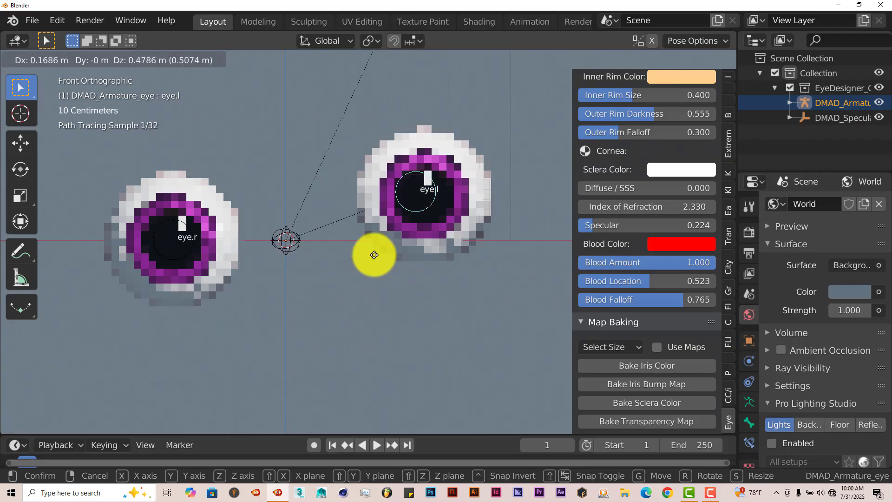
right_click(425, 313)
scroll(374, 344, down, 4)
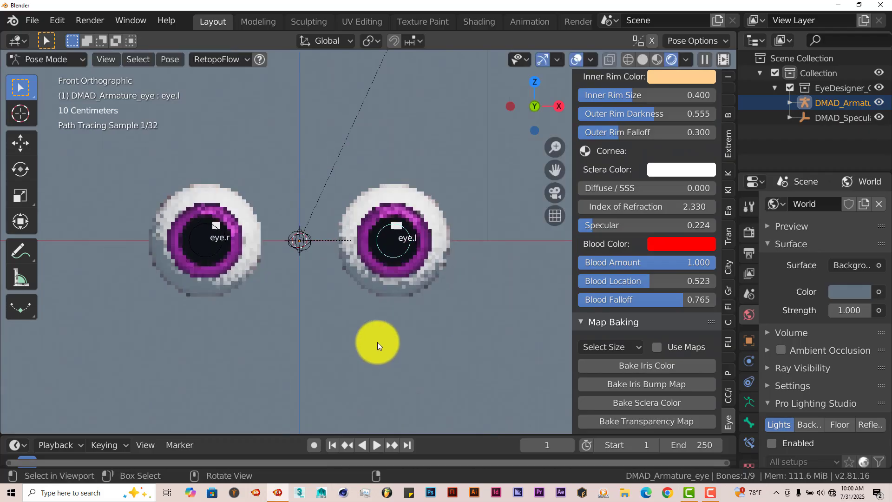
- Enlarge the timeline area, set Iris Size to 0.189 in the Model Properties, and keyframe it at frame 1
scroll(377, 344, up, 3)
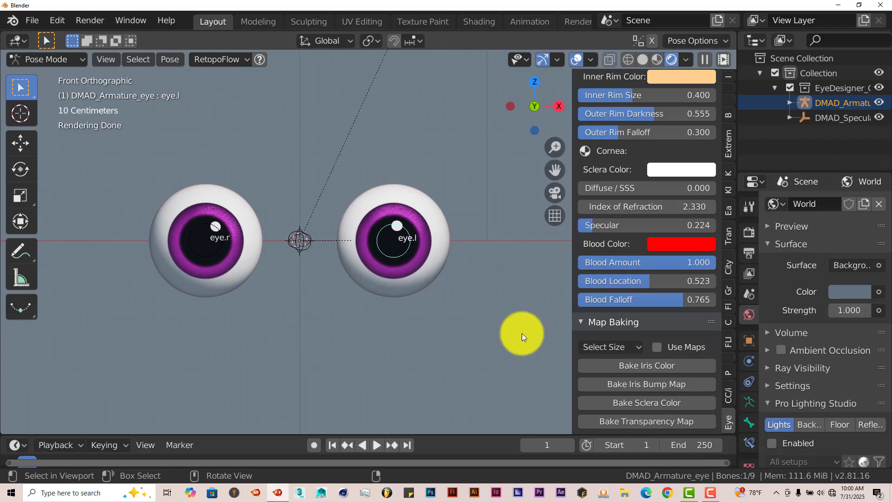
scroll(656, 374, up, 12)
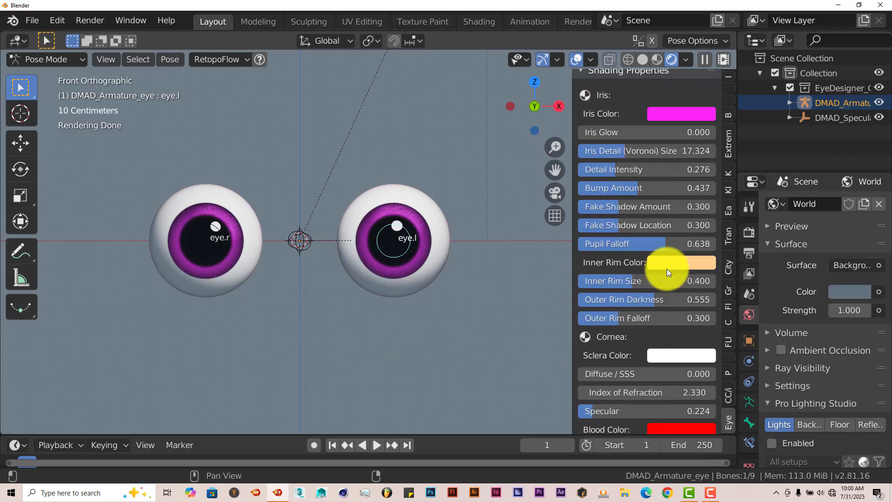
scroll(666, 272, up, 8)
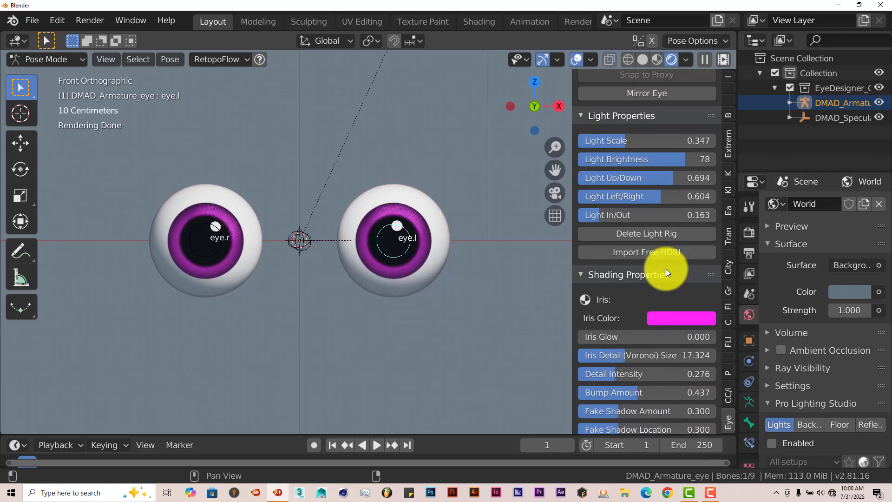
scroll(673, 224, up, 4)
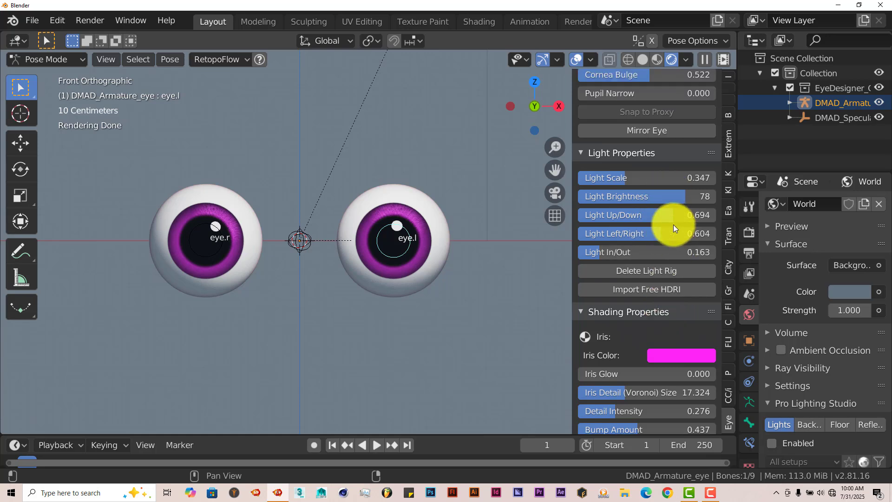
scroll(673, 230, up, 2)
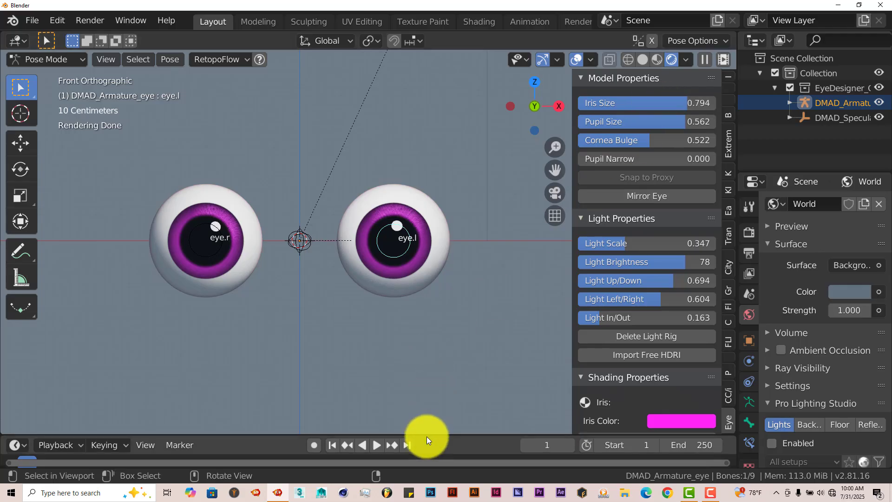
drag(427, 434, 396, 409)
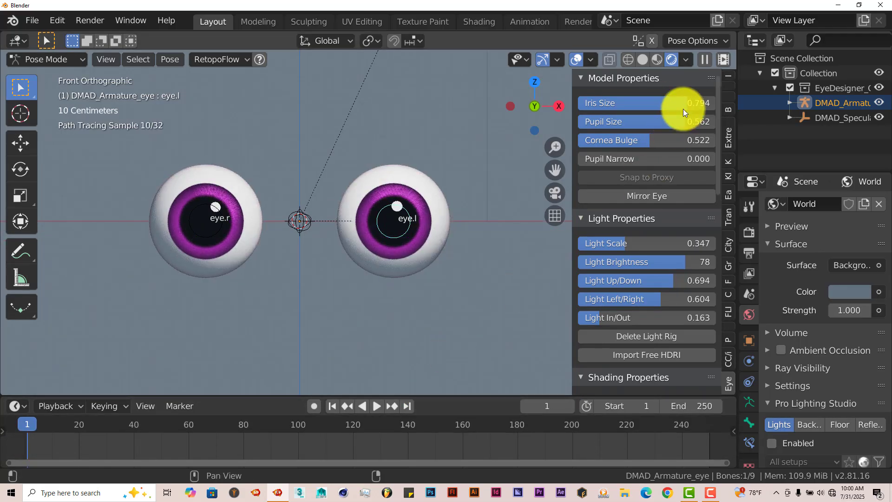
drag(659, 105, 587, 112)
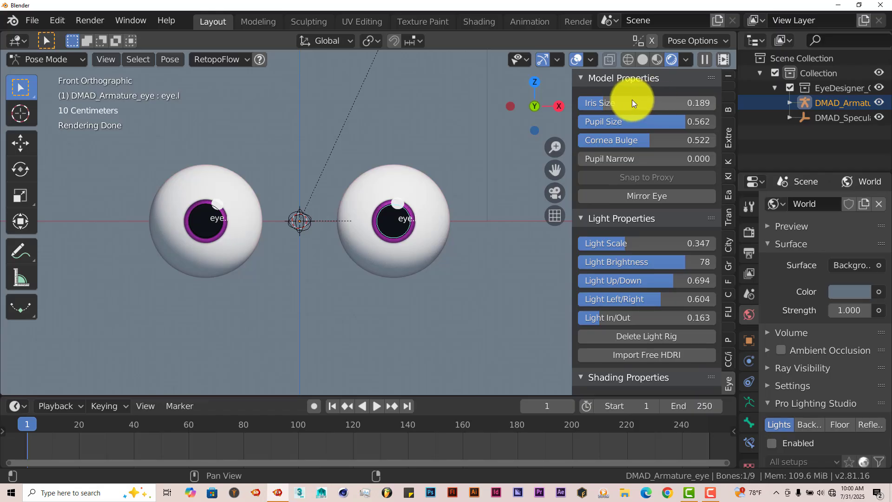
key(i)
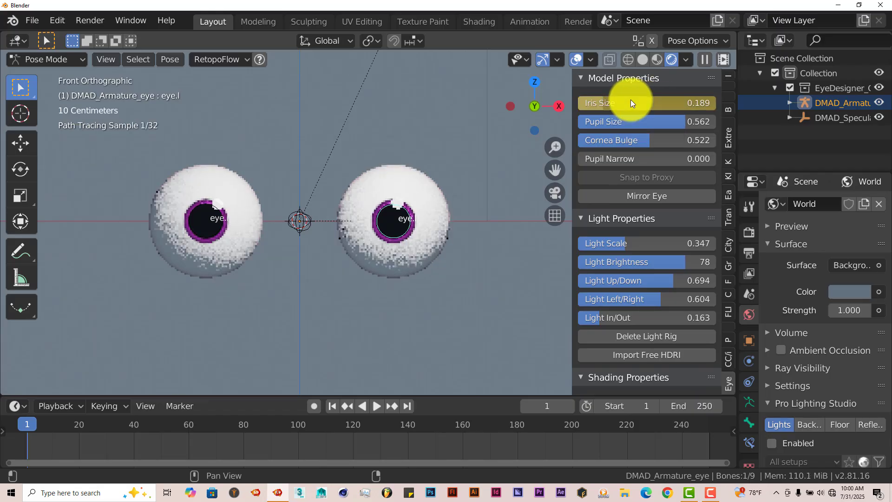
- At frame 60, set Iris Size to 0.714 and insert a second keyframe for it
click(188, 424)
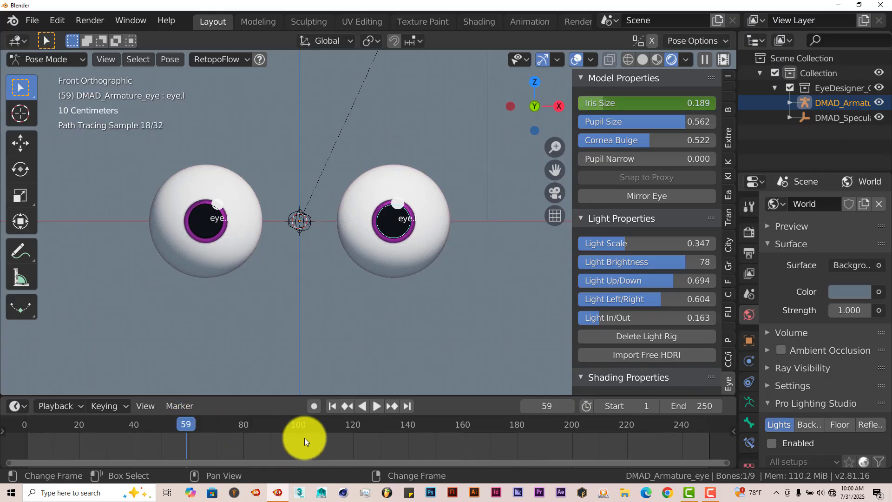
key(Right)
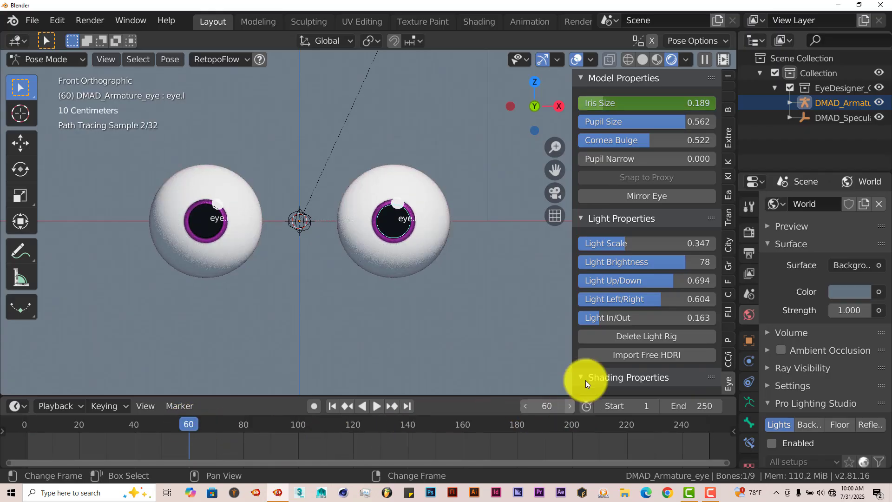
drag(607, 103, 685, 110)
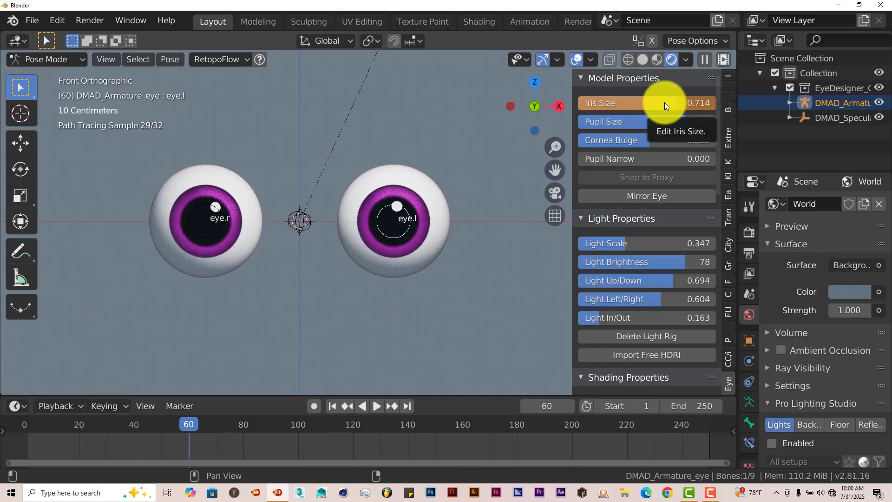
key(i)
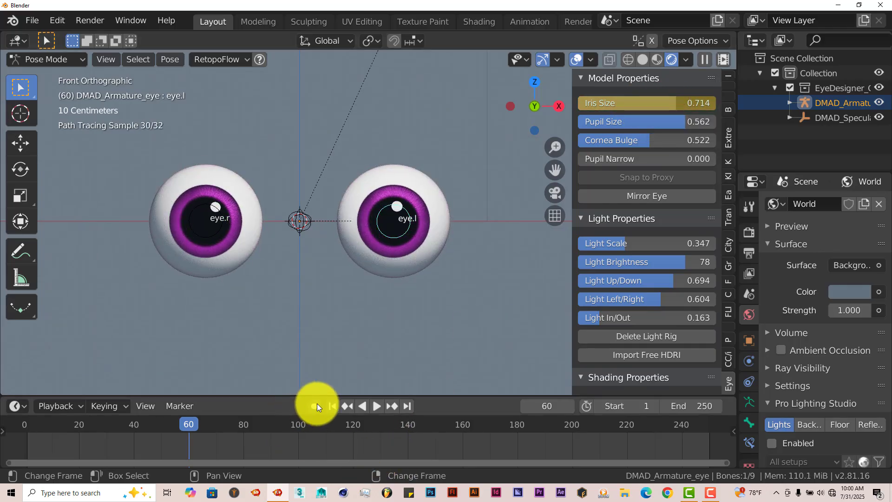
- Play the iris size animation from the first frame, and stop playback once the iris has grown
click(329, 405)
click(381, 408)
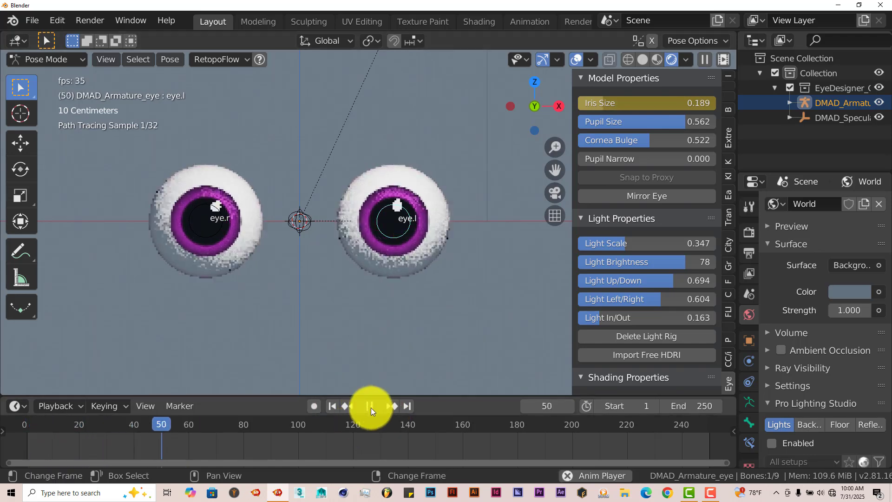
click(372, 406)
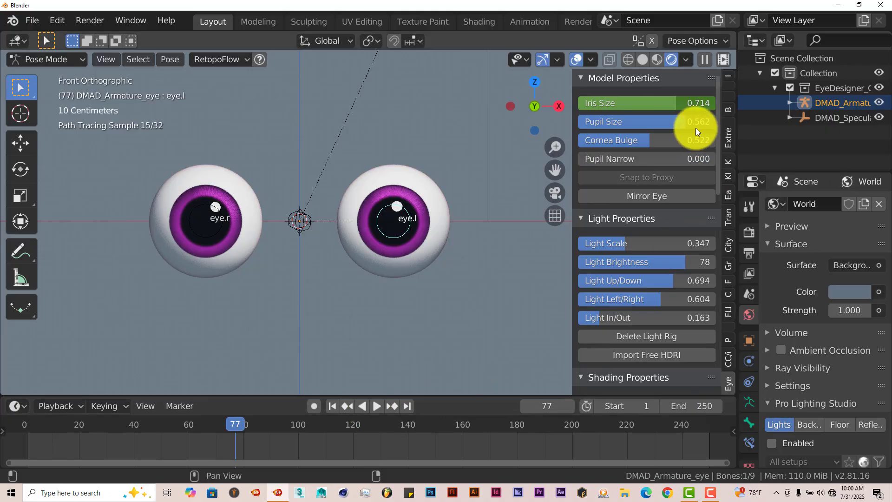
scroll(658, 237, down, 2)
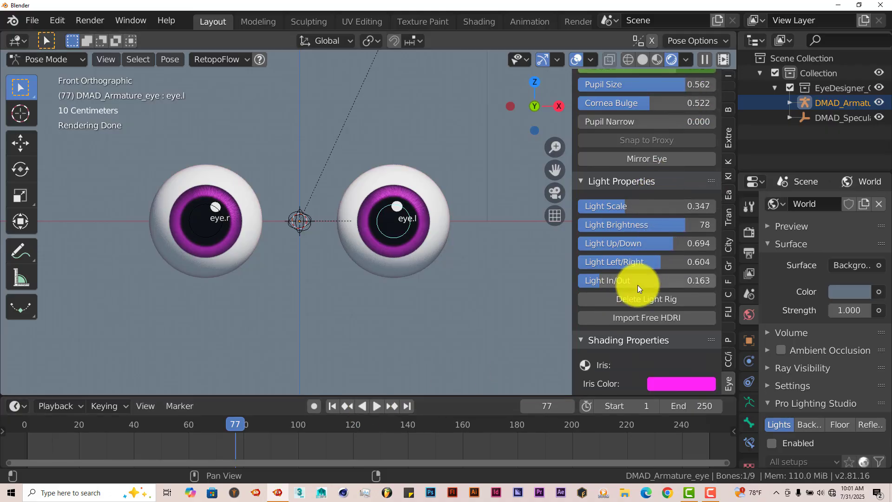